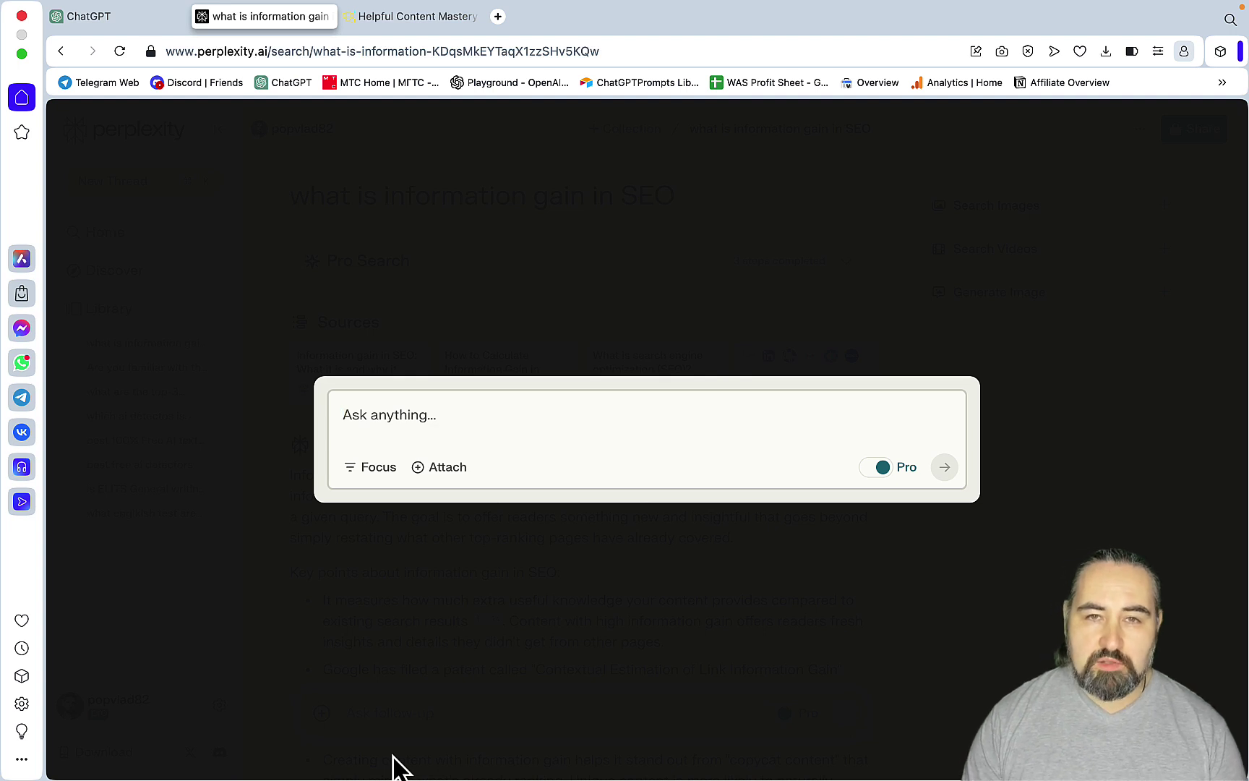
# Submit 'what is information gain in SEO' and read through the six cited key points
pyautogui.click(558, 683)
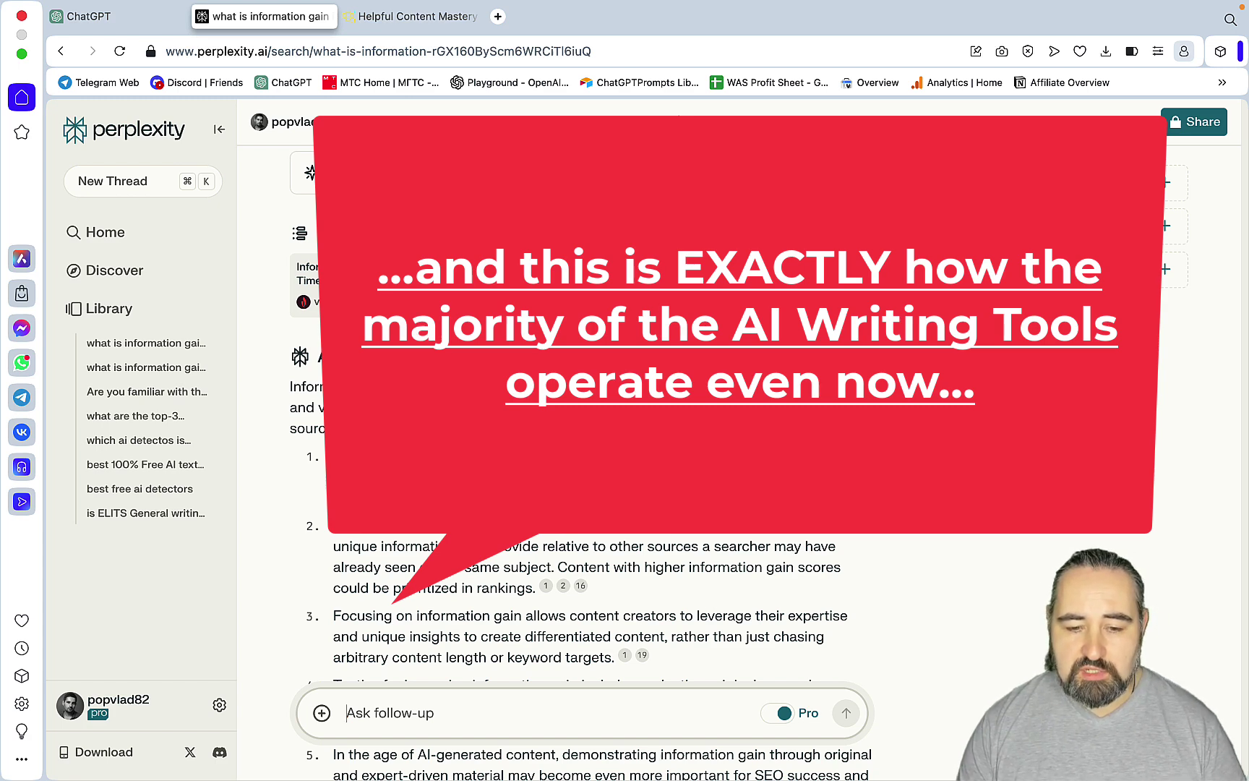
pyautogui.scroll(-3, 599, 560)
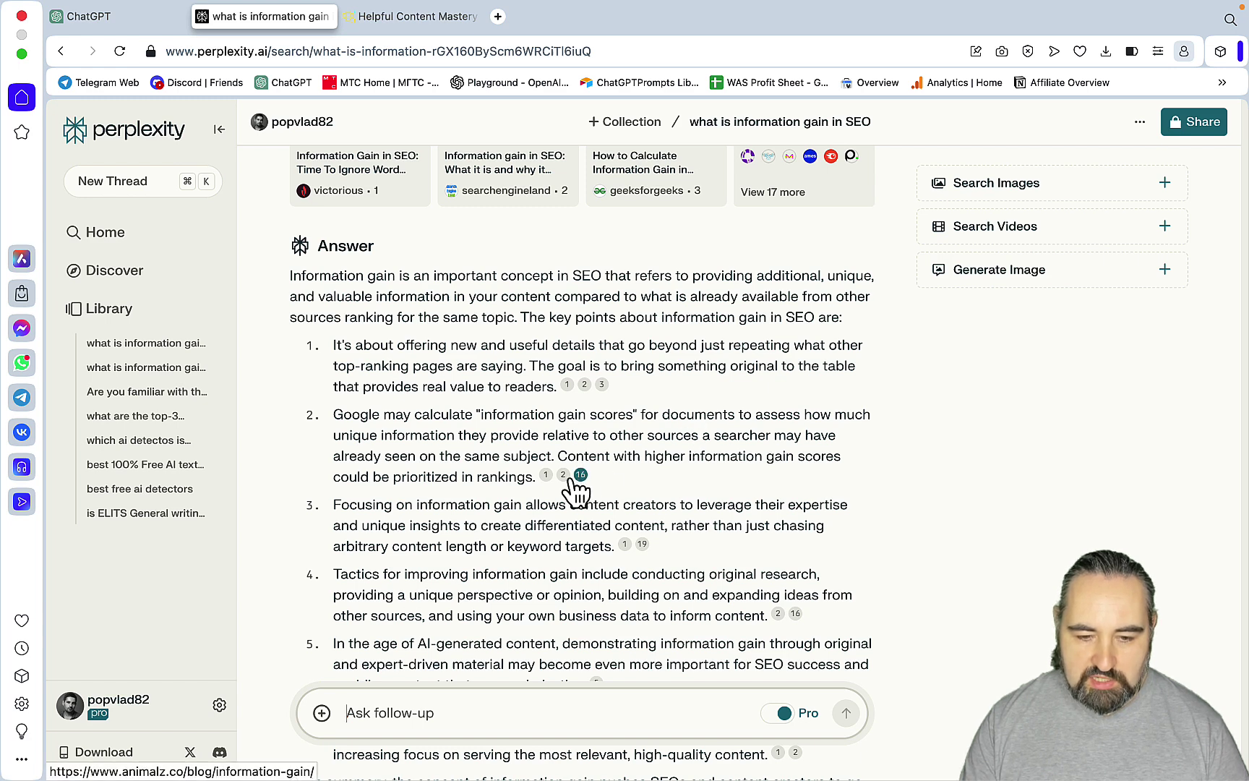
pyautogui.scroll(-2, 613, 482)
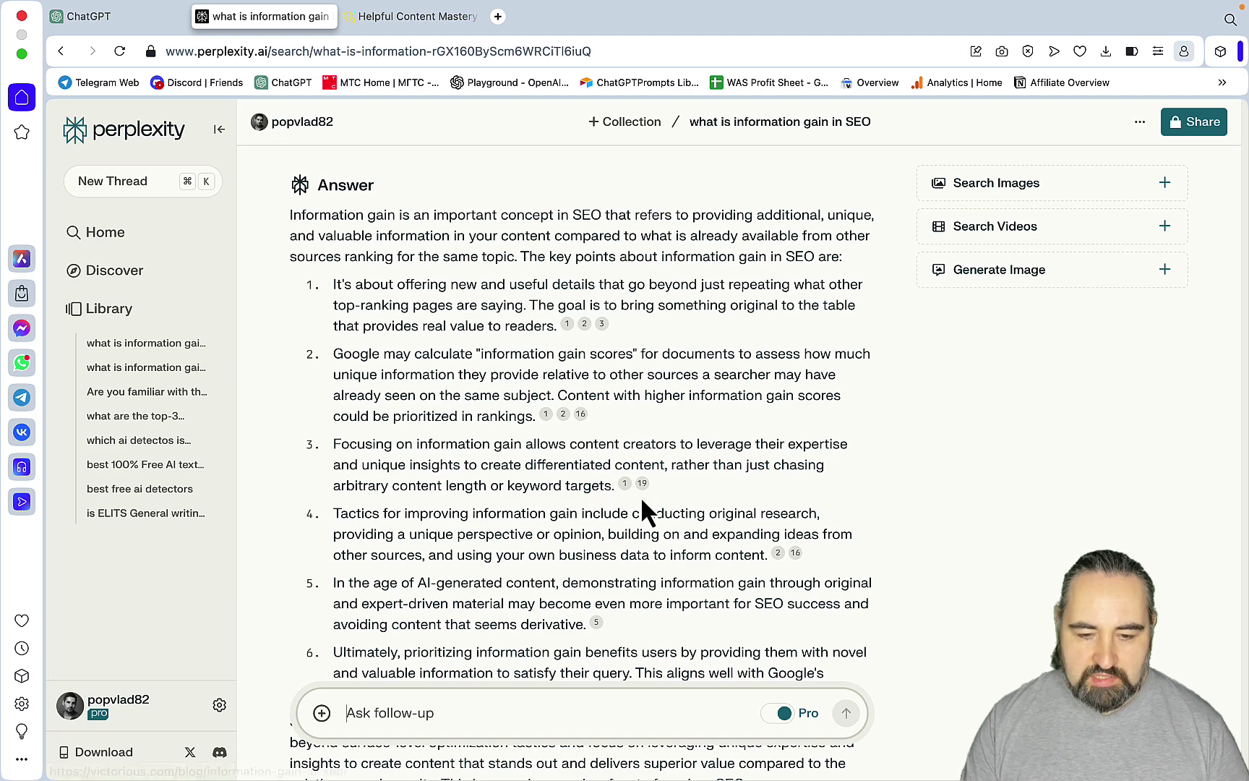
pyautogui.scroll(-2, 670, 524)
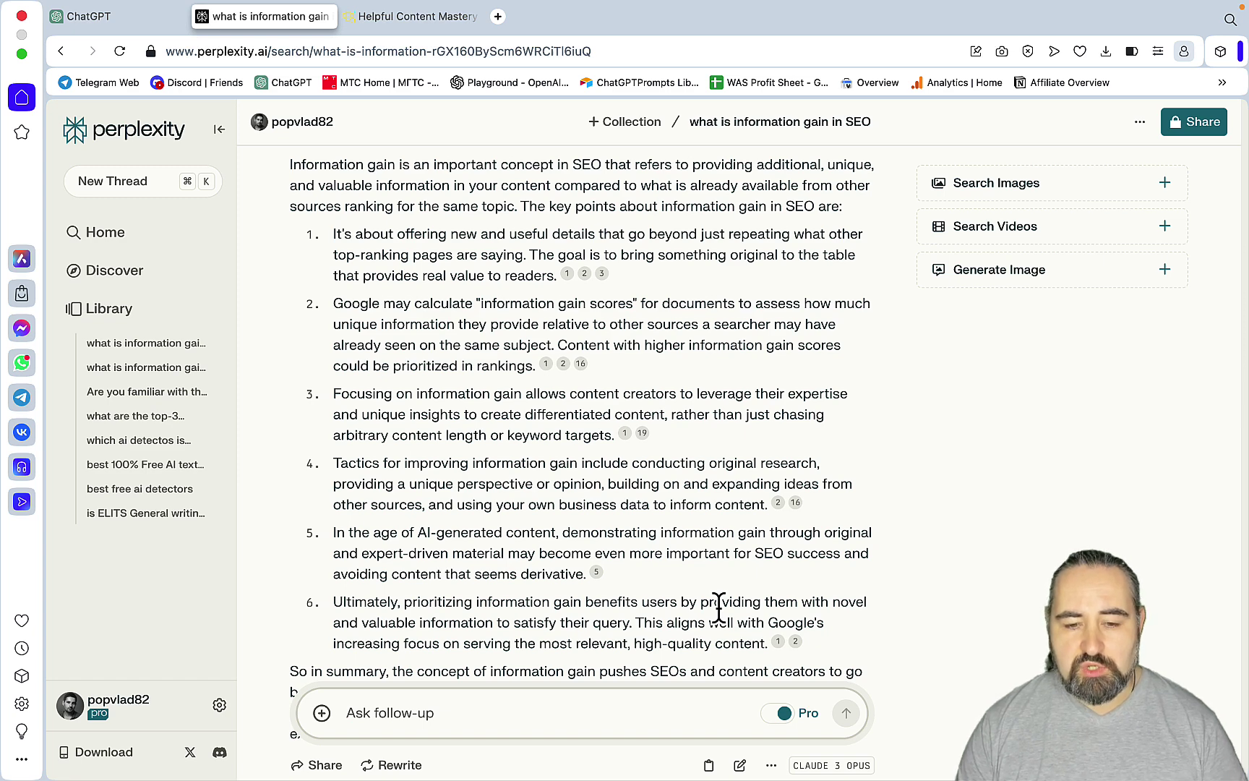
pyautogui.scroll(-3, 718, 609)
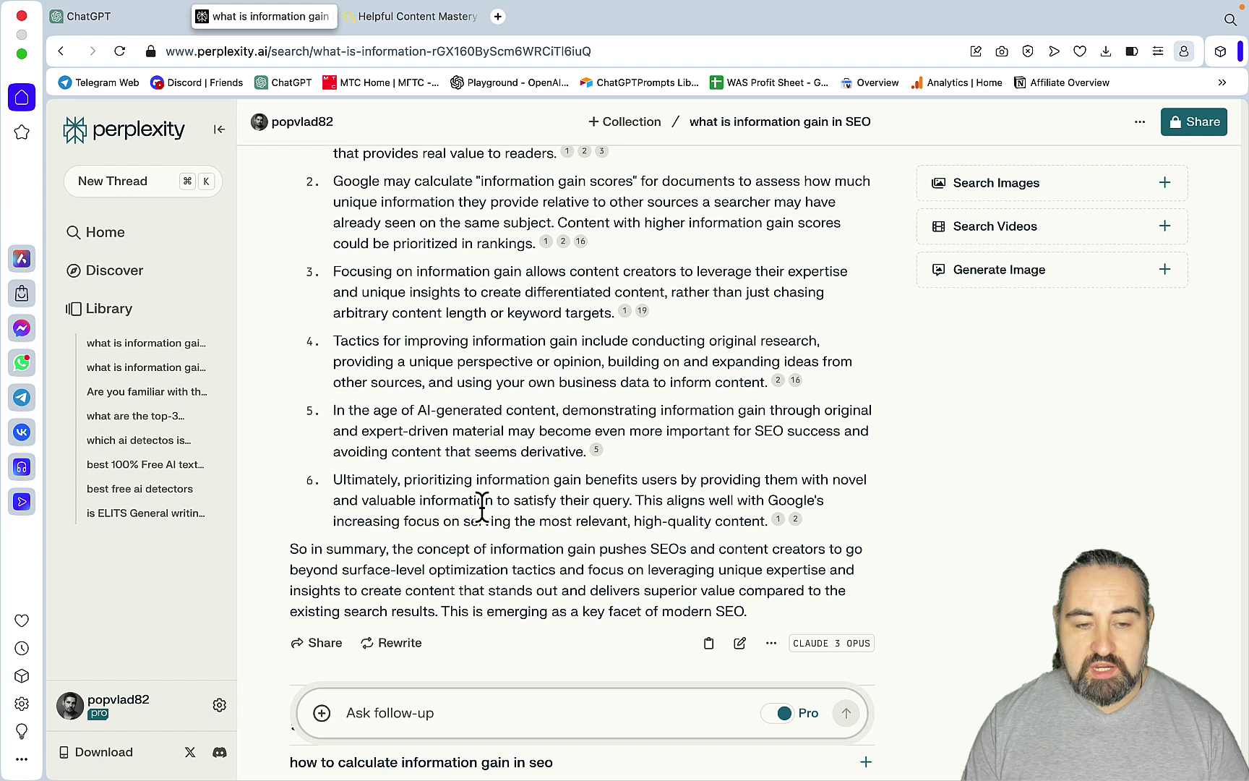
# In a new thread, ask if Perplexity knows Informational Gain in SEO and read its five points
pyautogui.click(140, 192)
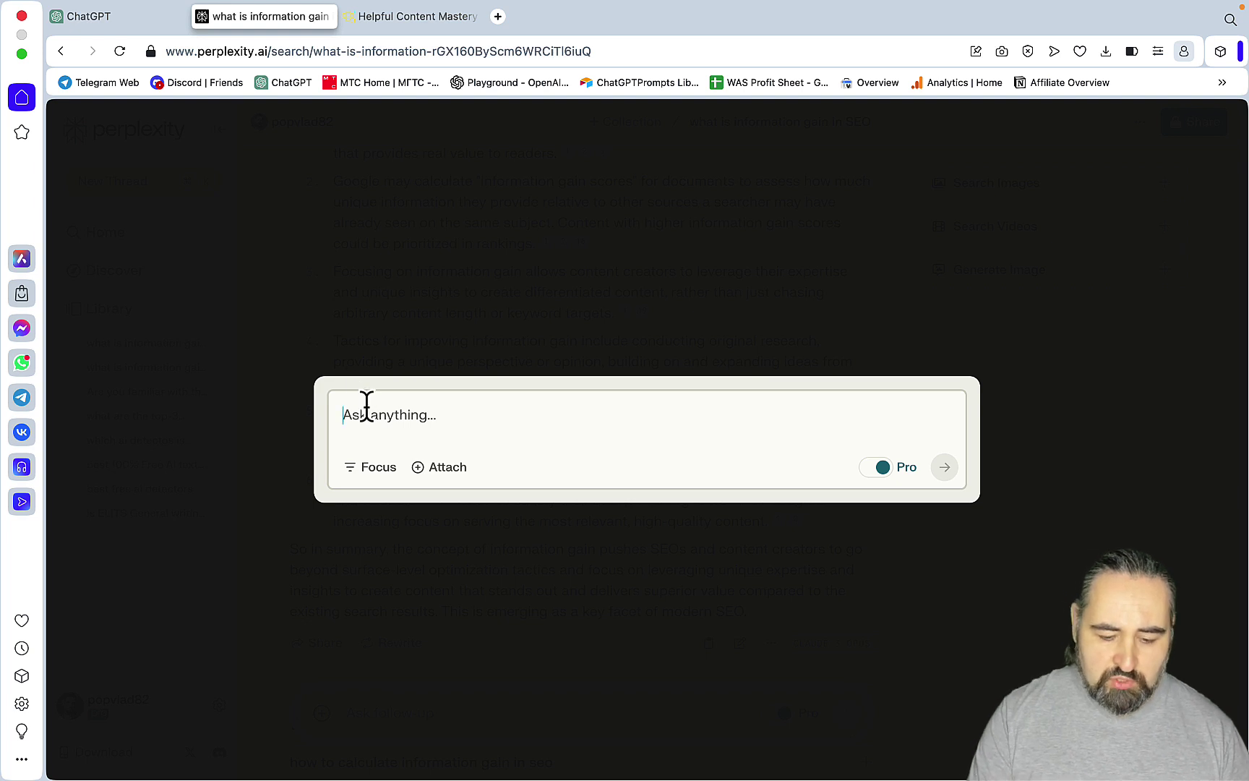
pyautogui.write('Are you familiar with the Informational Gain concept in SEO?')
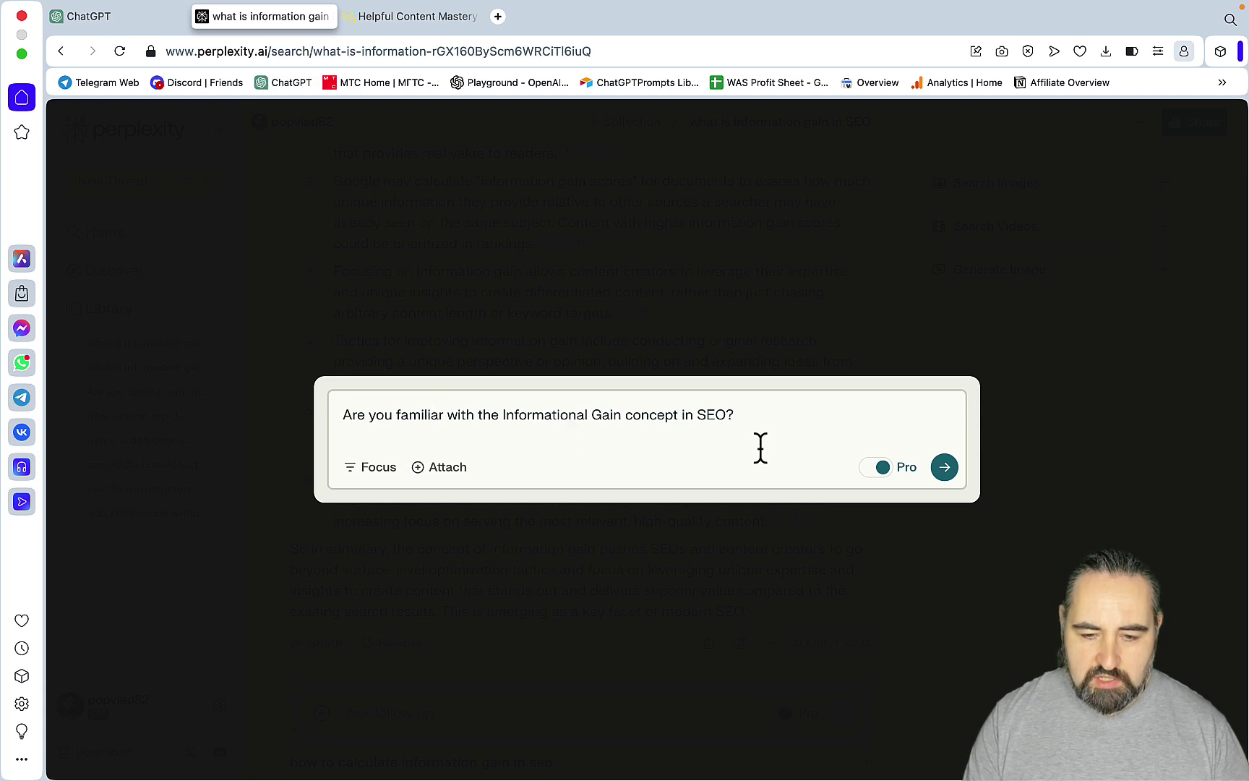
pyautogui.click(958, 468)
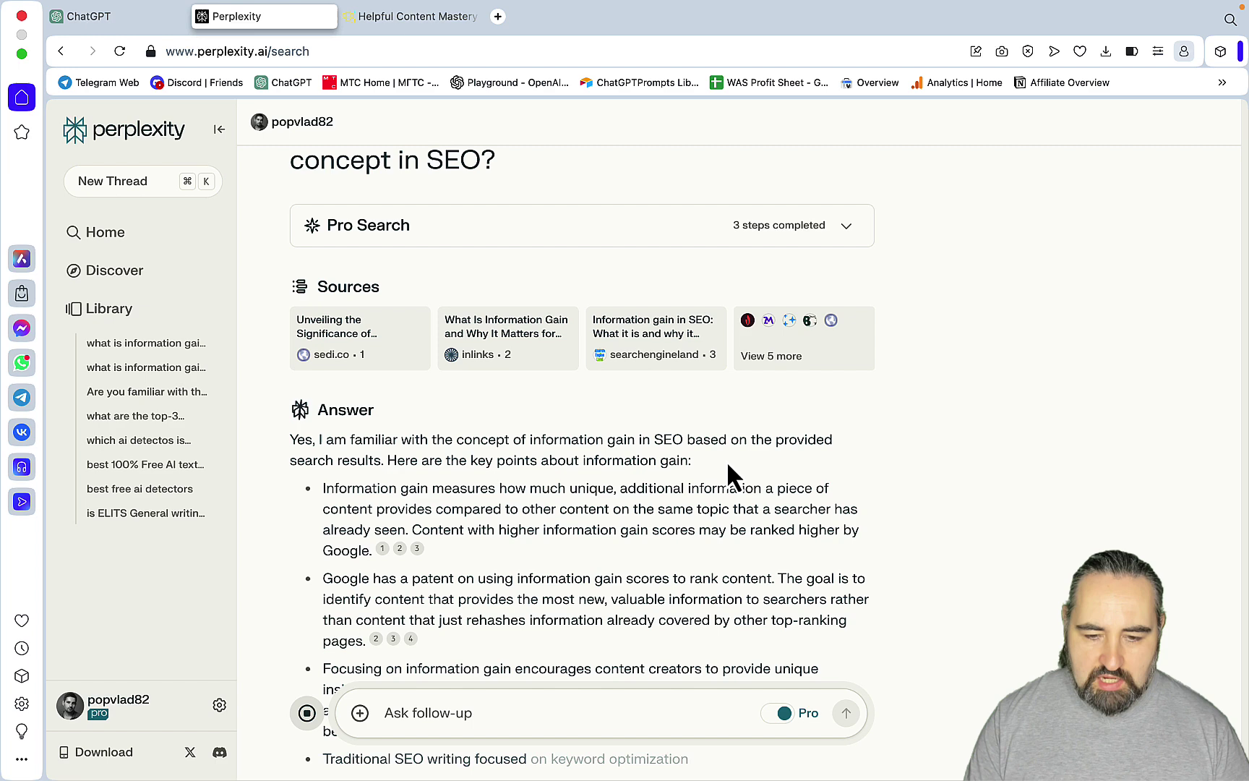
pyautogui.scroll(-3, 720, 434)
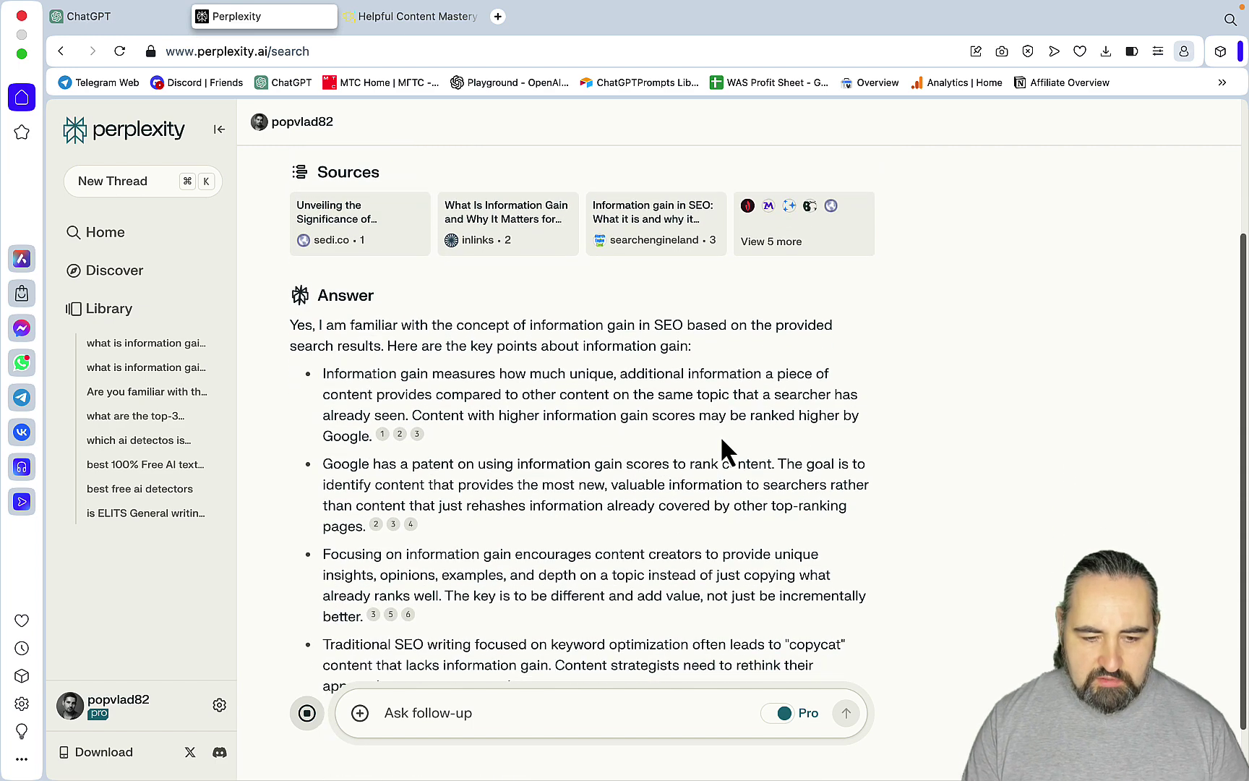
pyautogui.scroll(-2, 722, 441)
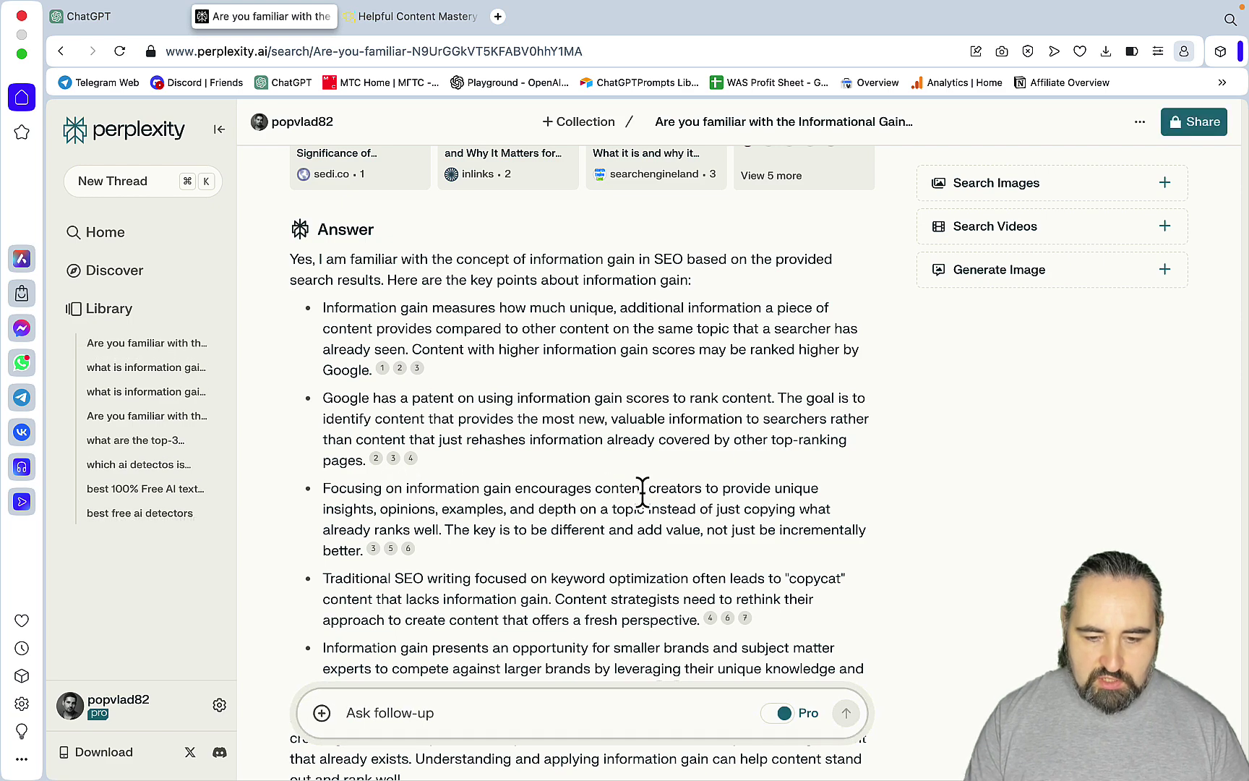
pyautogui.scroll(-5, 835, 515)
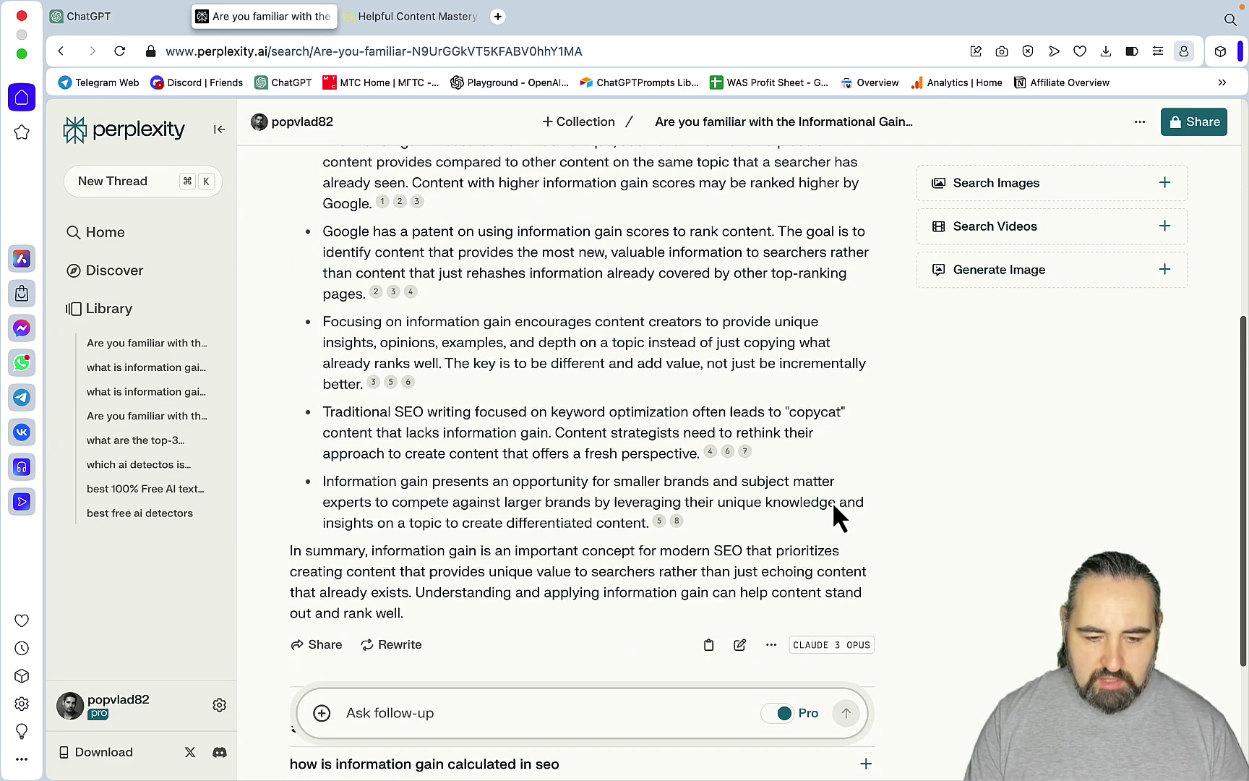
pyautogui.scroll(-3, 742, 472)
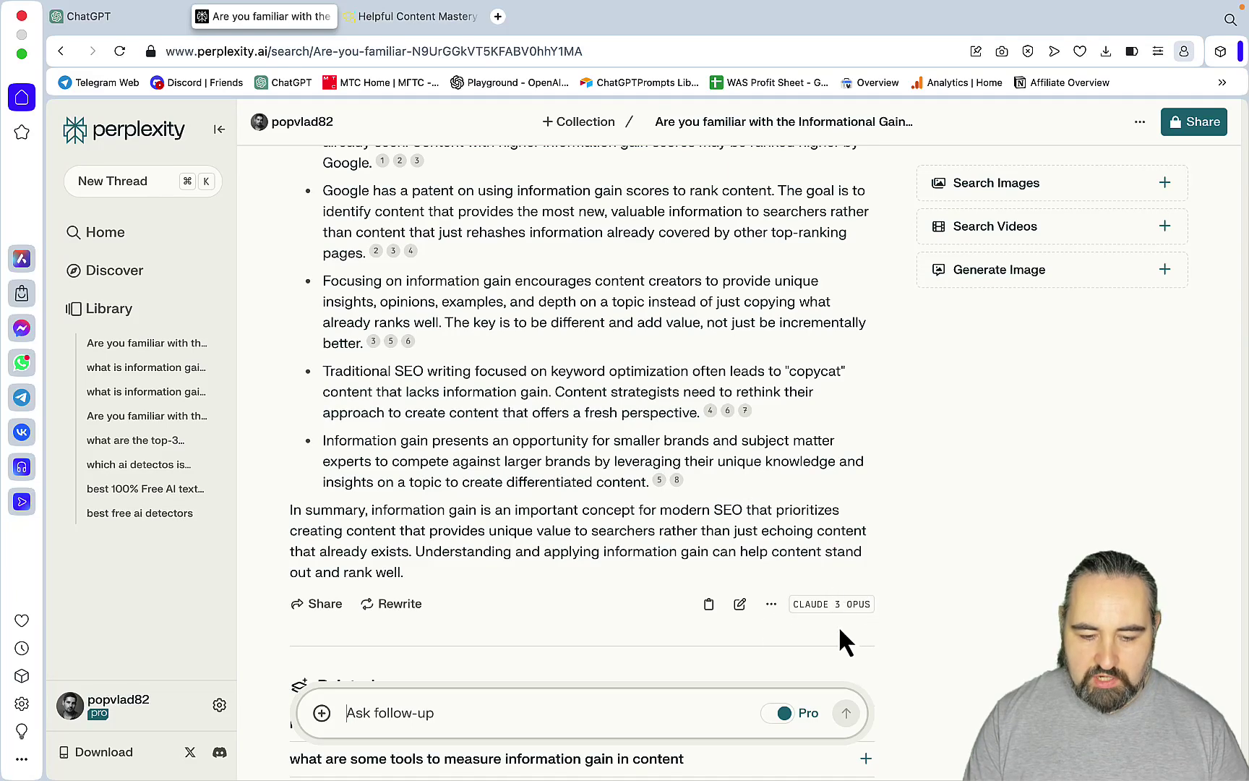
# Ask a follow-up for the top 5 Google URLs for 'agility writer review' and review them
pyautogui.click(381, 711)
pyautogui.write('what are the top-5 results (urls) for the keyword of "agility writer review" on Google?')
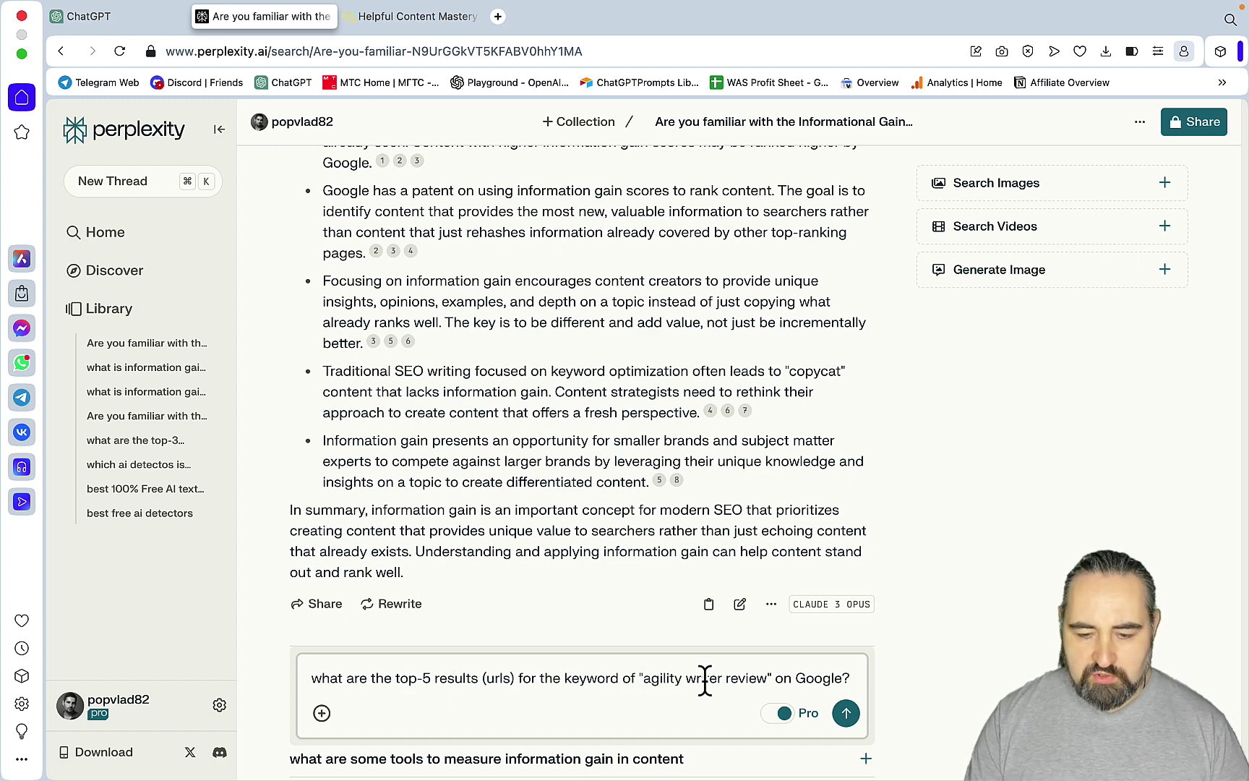
pyautogui.click(845, 713)
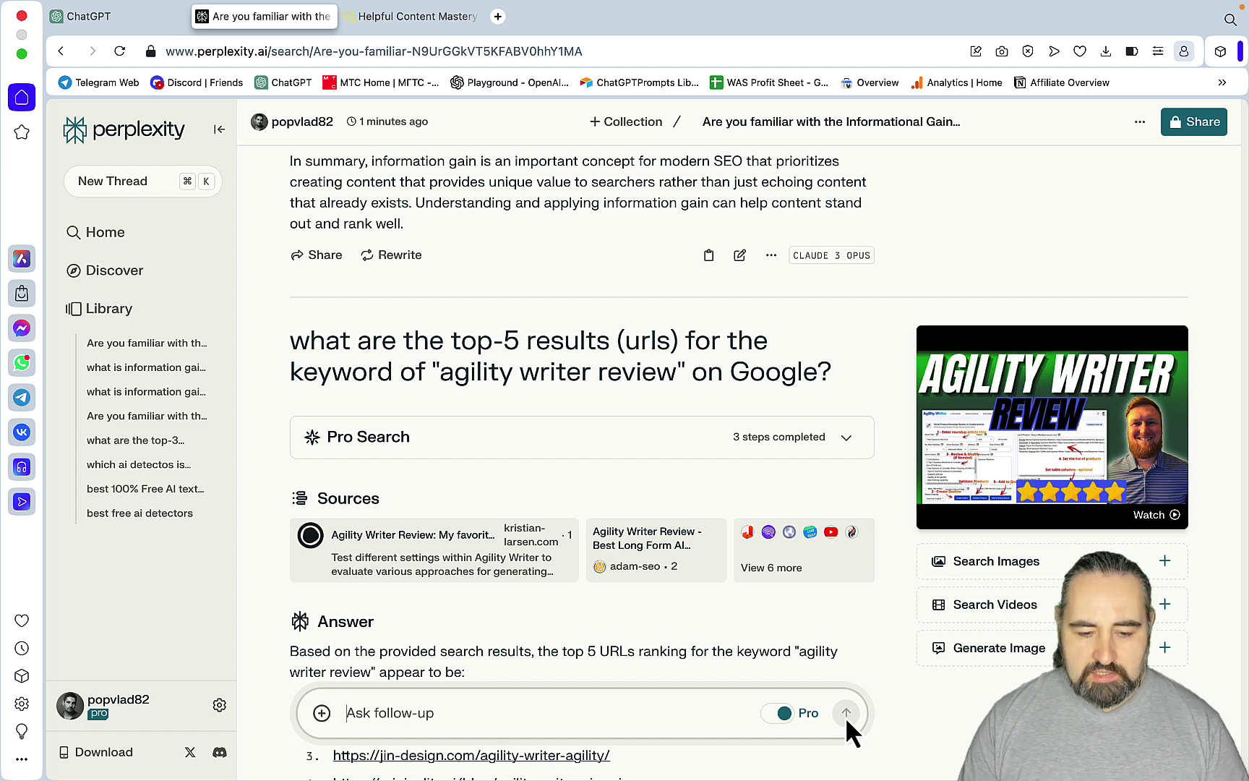
pyautogui.scroll(-5, 783, 624)
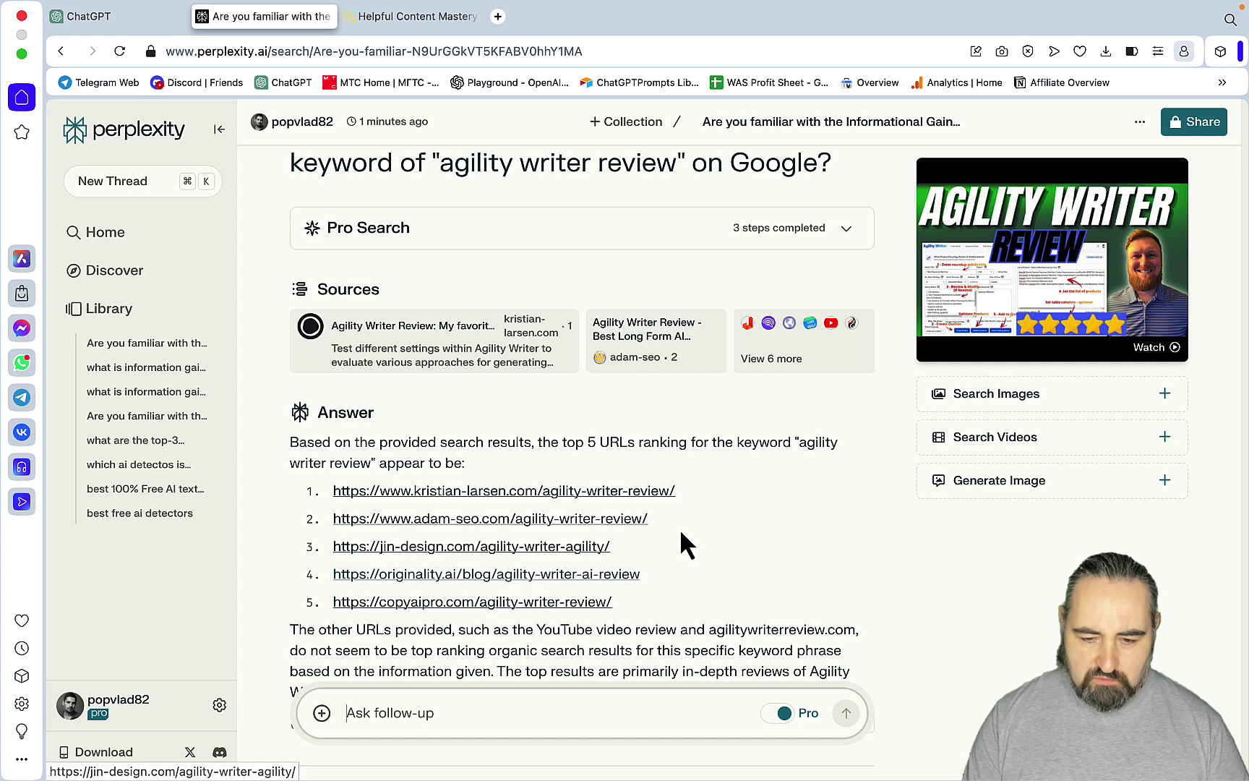
pyautogui.scroll(-1, 724, 561)
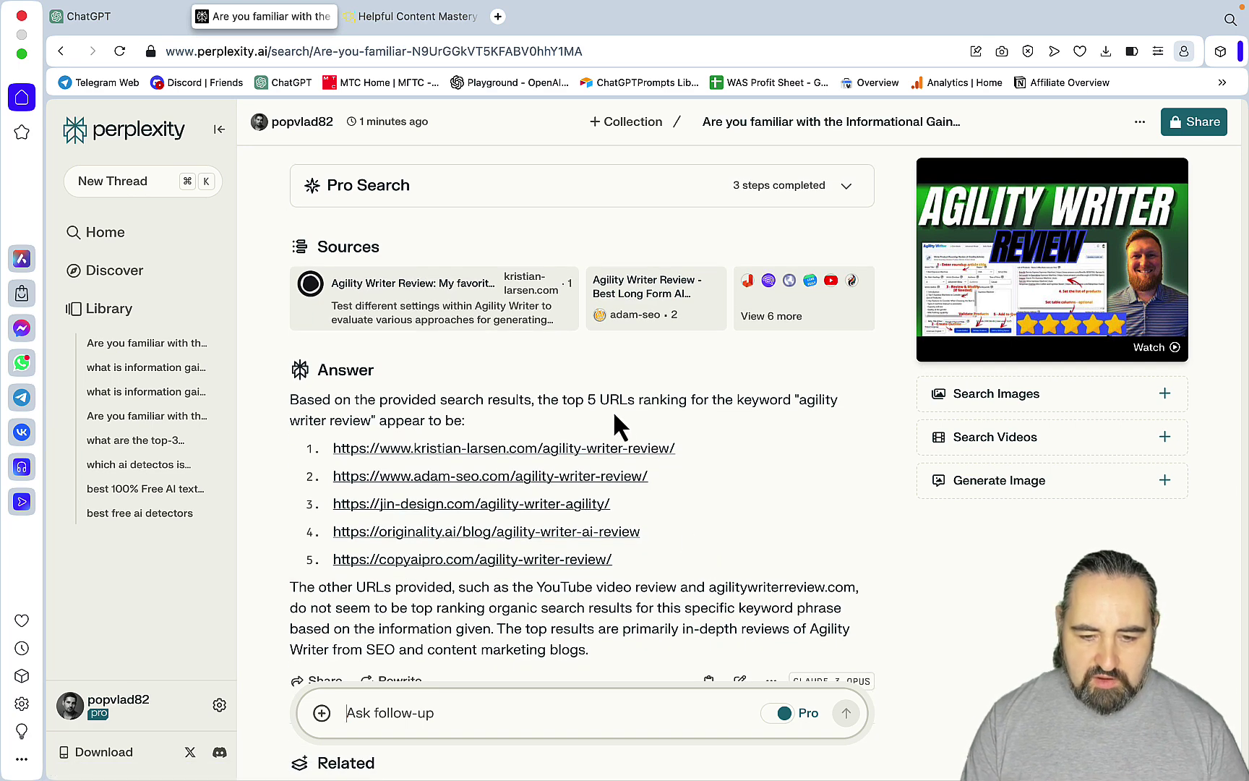
pyautogui.scroll(-2, 780, 507)
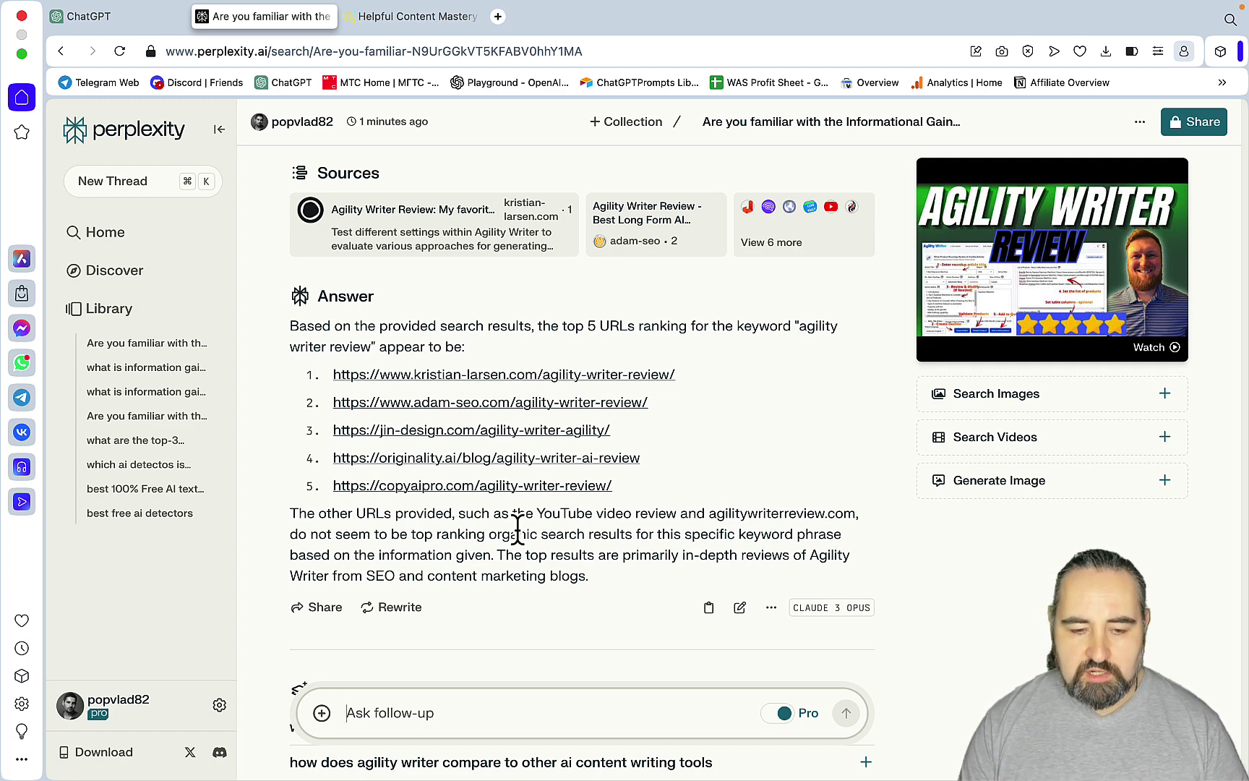
# Send the content-gap prompt with 'informationn' fixed to 'information' and read the eight suggestions
pyautogui.click(504, 720)
pyautogui.write('analyse the top-5 results on google for the keyword "agility writer review" and suggest what complementary informationn can be added to fill in the content gap?')
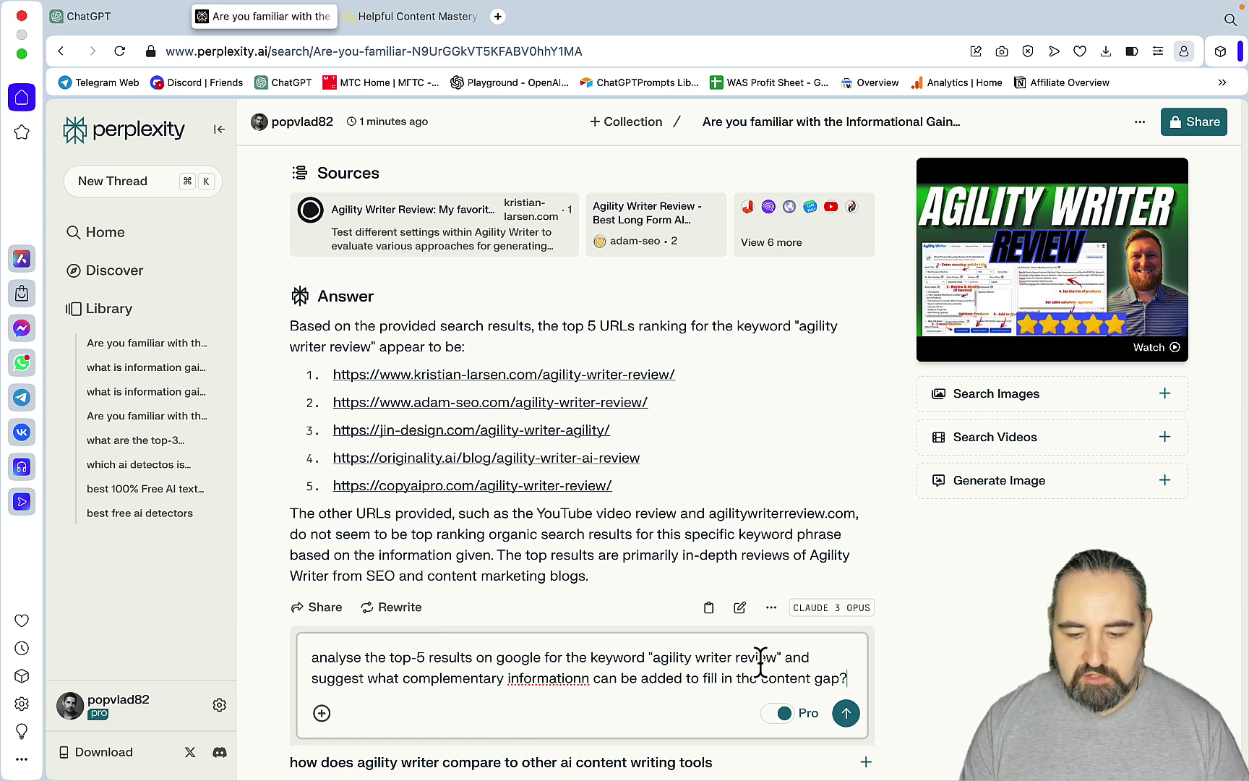
pyautogui.rightClick(539, 676)
pyautogui.click(624, 314)
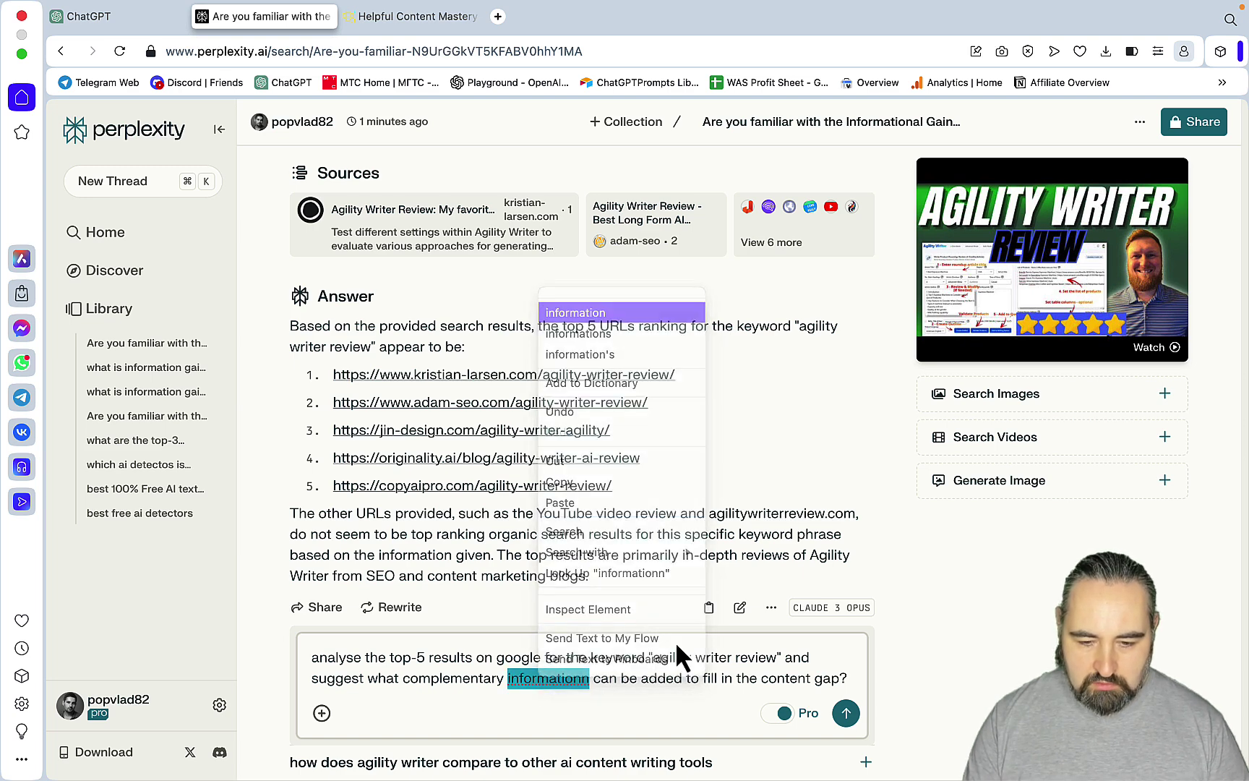
pyautogui.click(845, 714)
pyautogui.click(826, 702)
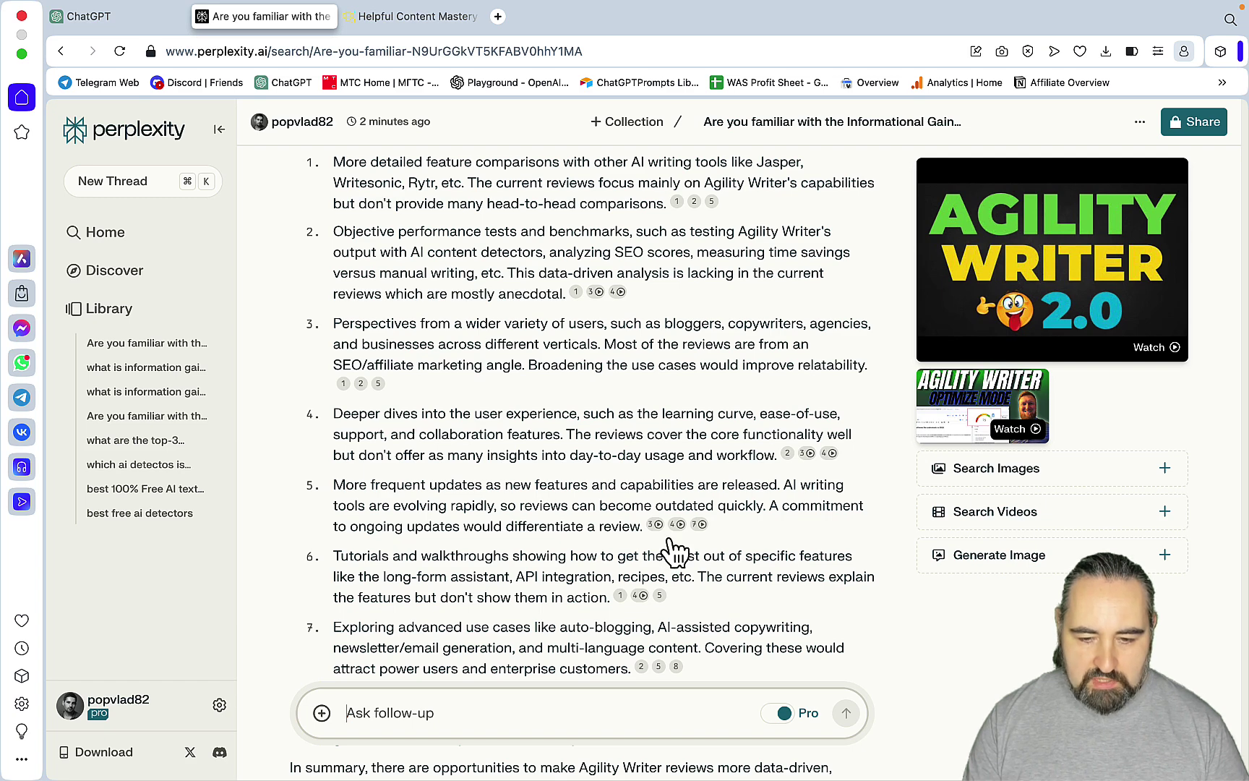
pyautogui.scroll(-2, 727, 539)
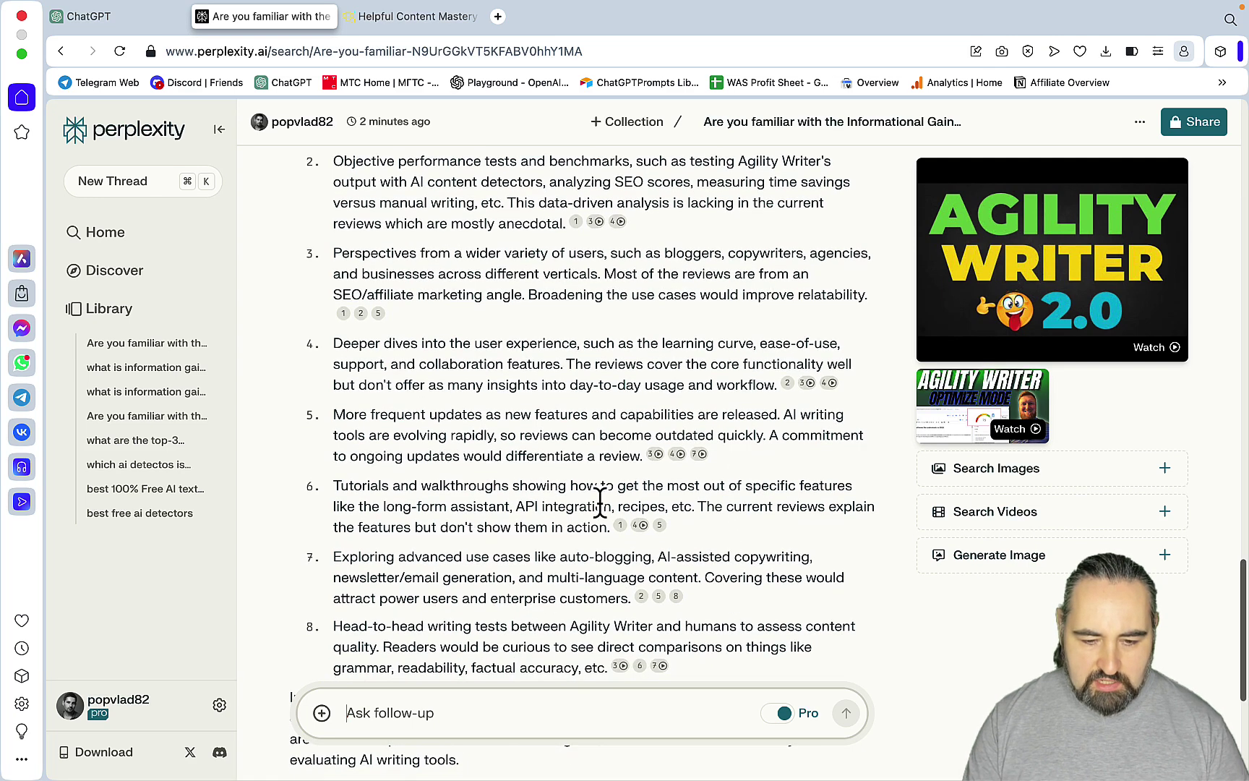
pyautogui.scroll(-2, 600, 503)
pyautogui.scroll(7, 600, 502)
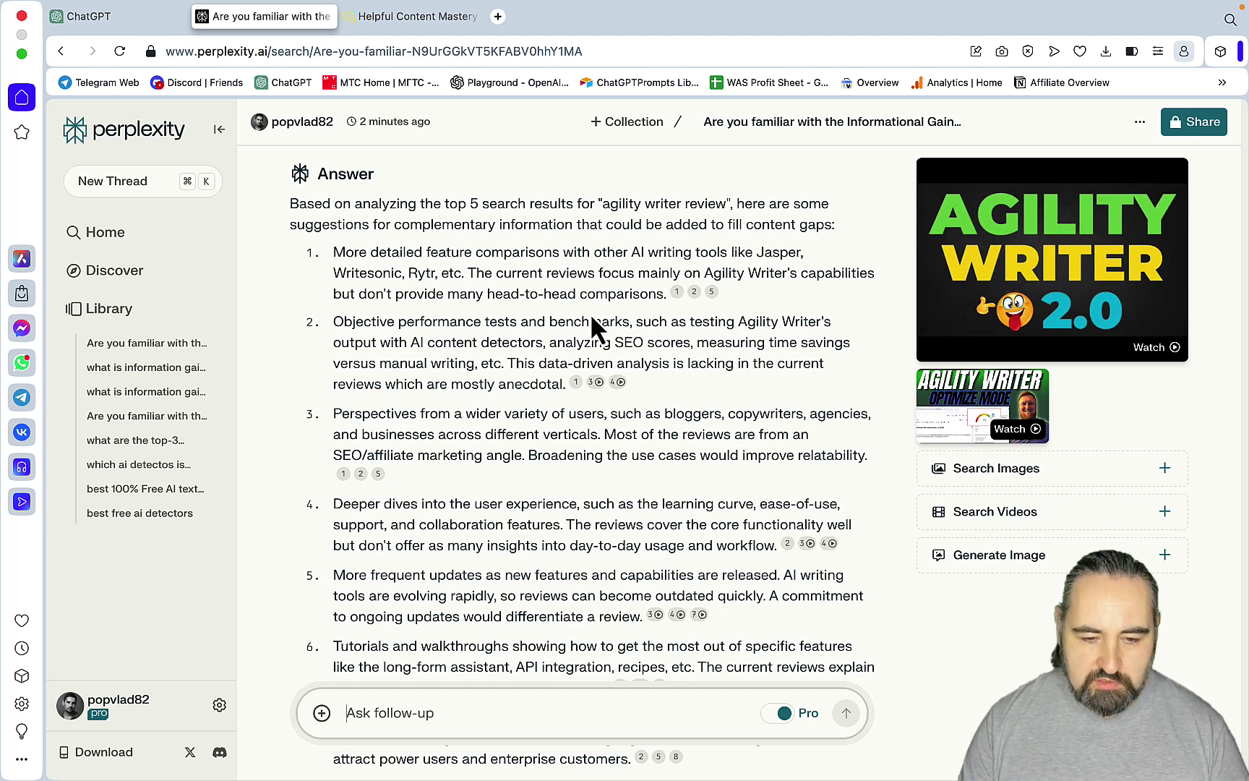
pyautogui.scroll(-5, 591, 326)
pyautogui.scroll(1, 650, 372)
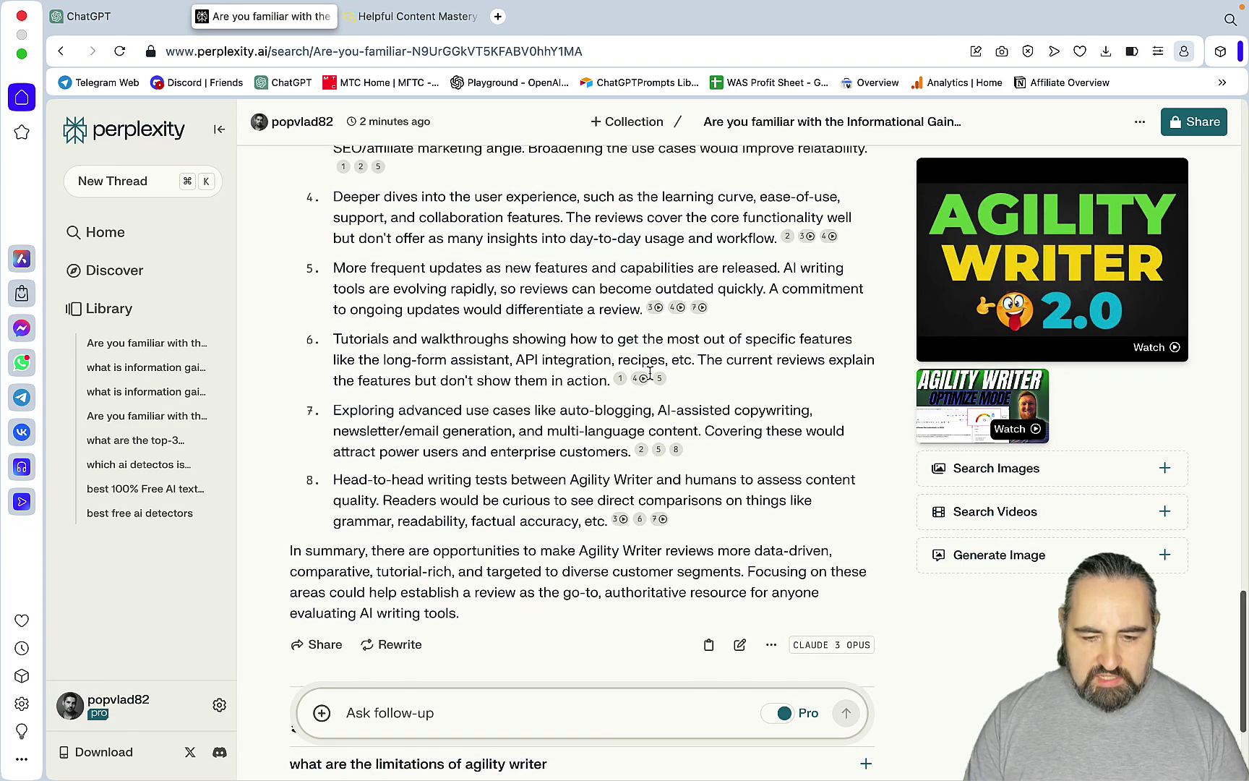
pyautogui.scroll(-1, 604, 465)
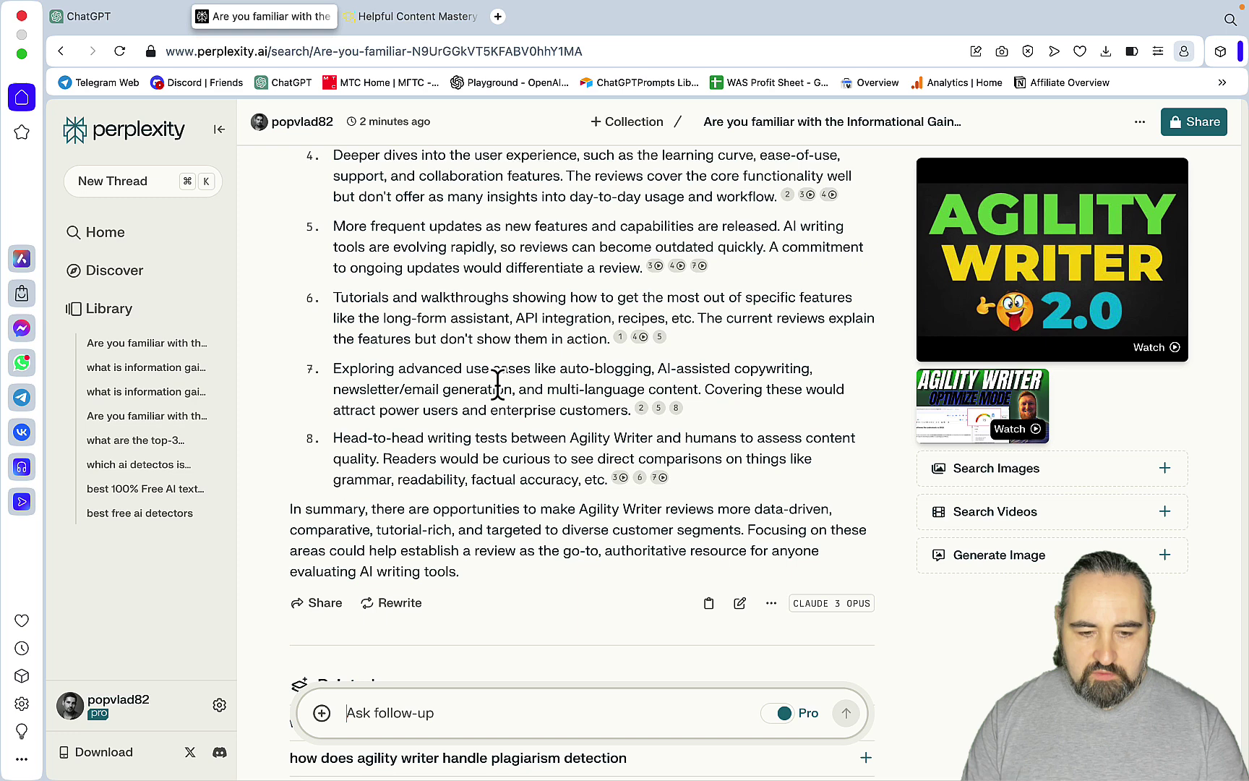
# Submit the prompt rating suggestions 1 to 10, with 'the' fixed to 'they' and 'off' to 'of'
pyautogui.click(388, 719)
pyautogui.write('analyse the above suggestion and rank 1 to 10 based on how well the fit the original search intent off the keyword')
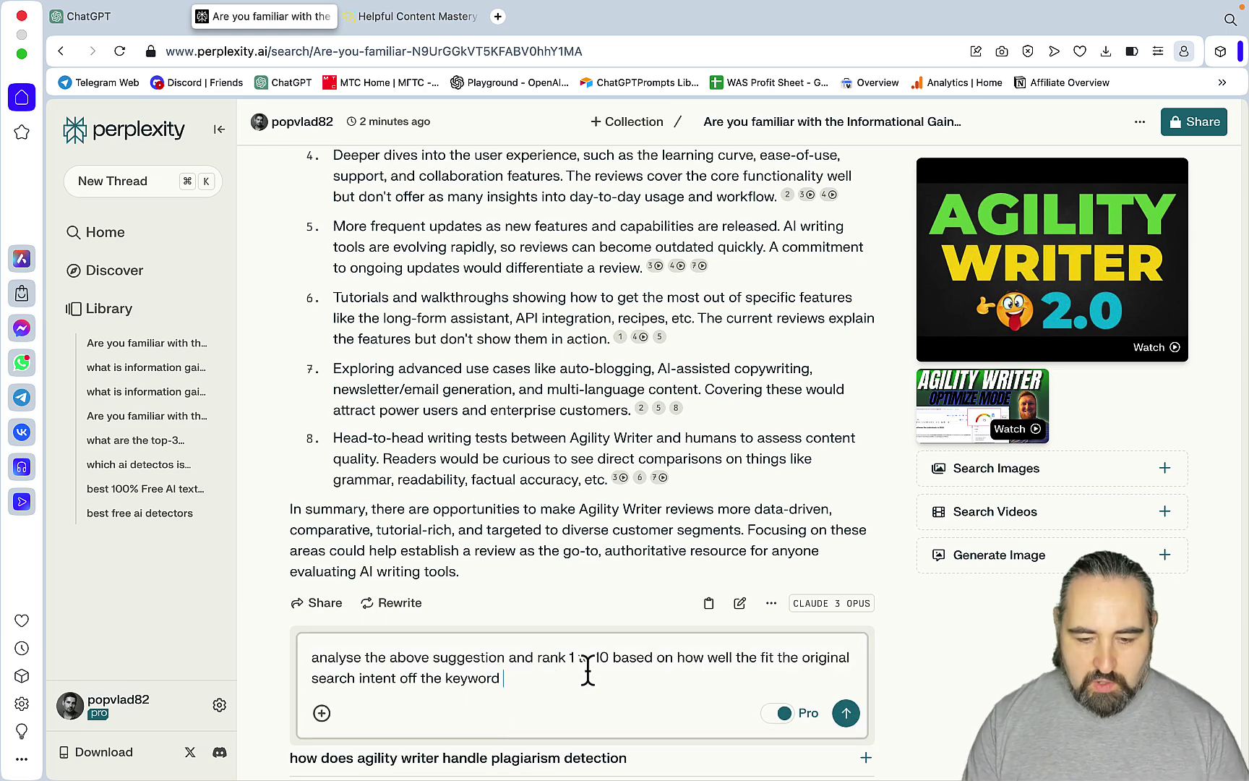
pyautogui.click(758, 657)
pyautogui.write('y')
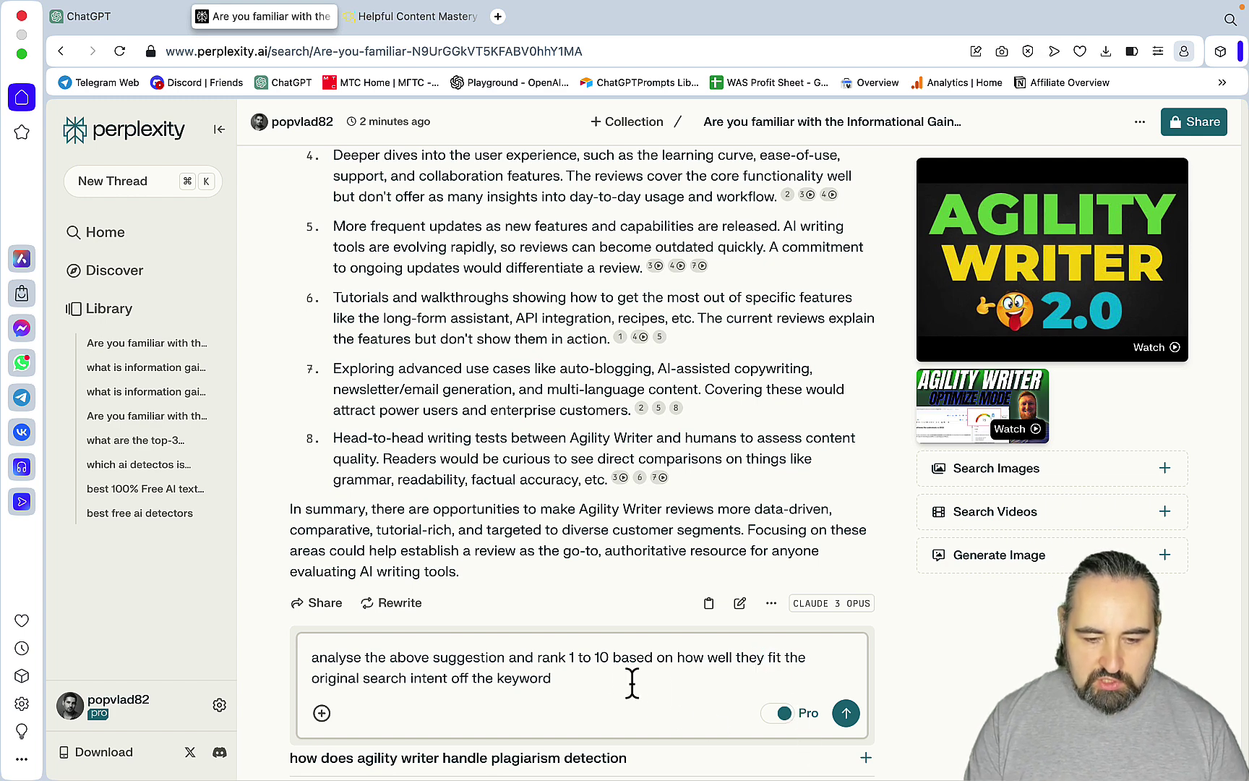
pyautogui.click(470, 678)
pyautogui.press('BackSpace')
pyautogui.press('Return')
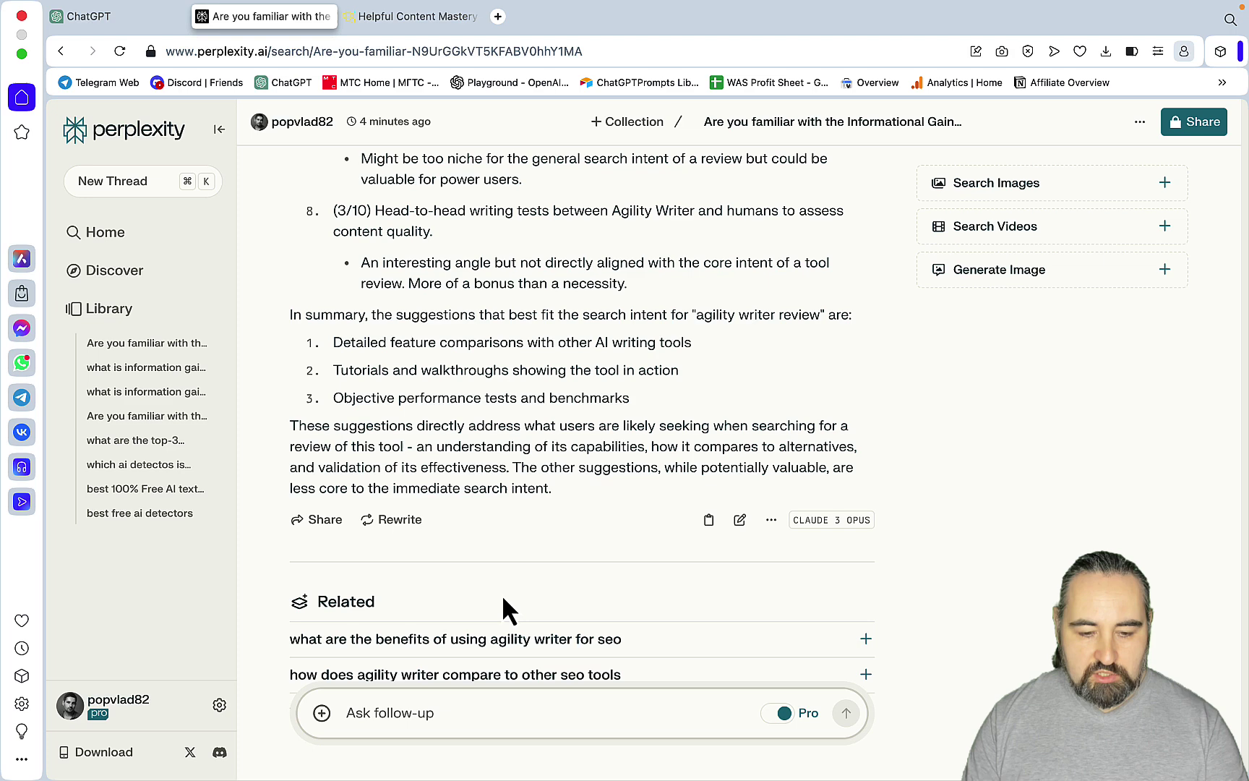
# Request 'present the above finding in a helpful table' and review the suggestions, scores and explanations
pyautogui.write('present the above finding in a helpful table')
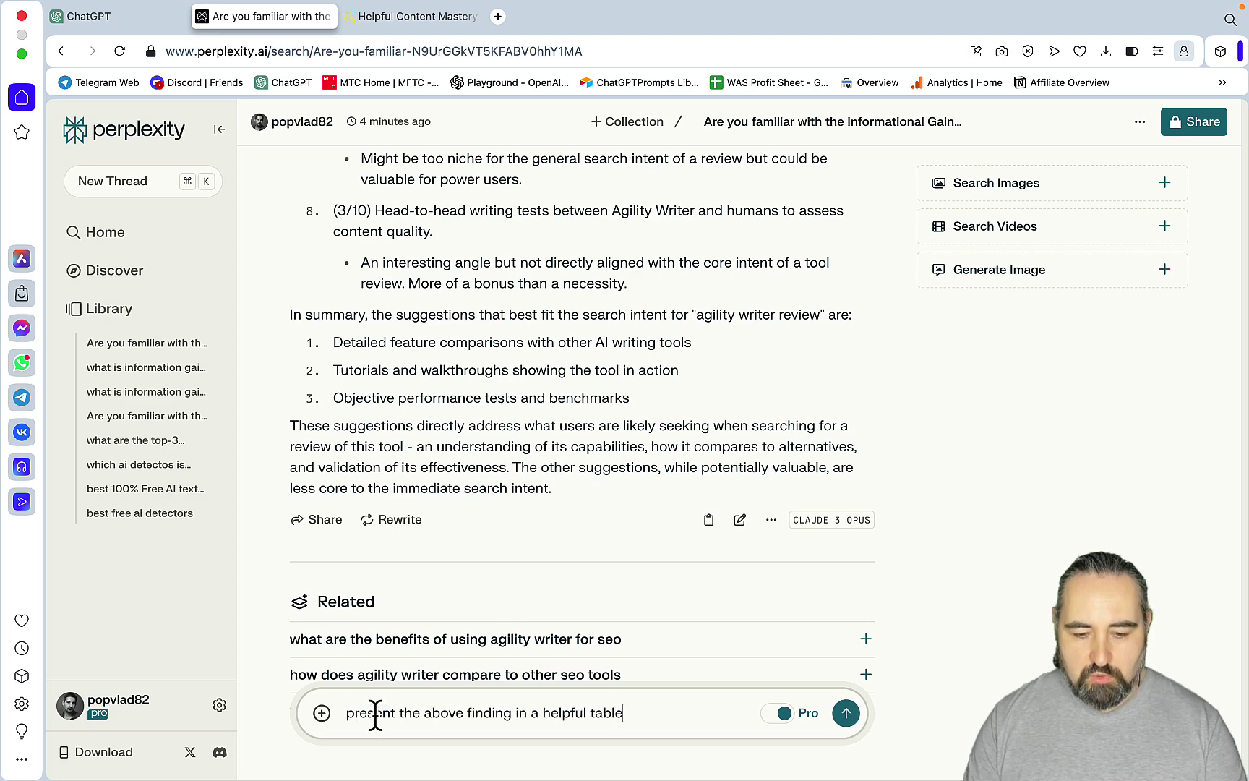
pyautogui.click(841, 717)
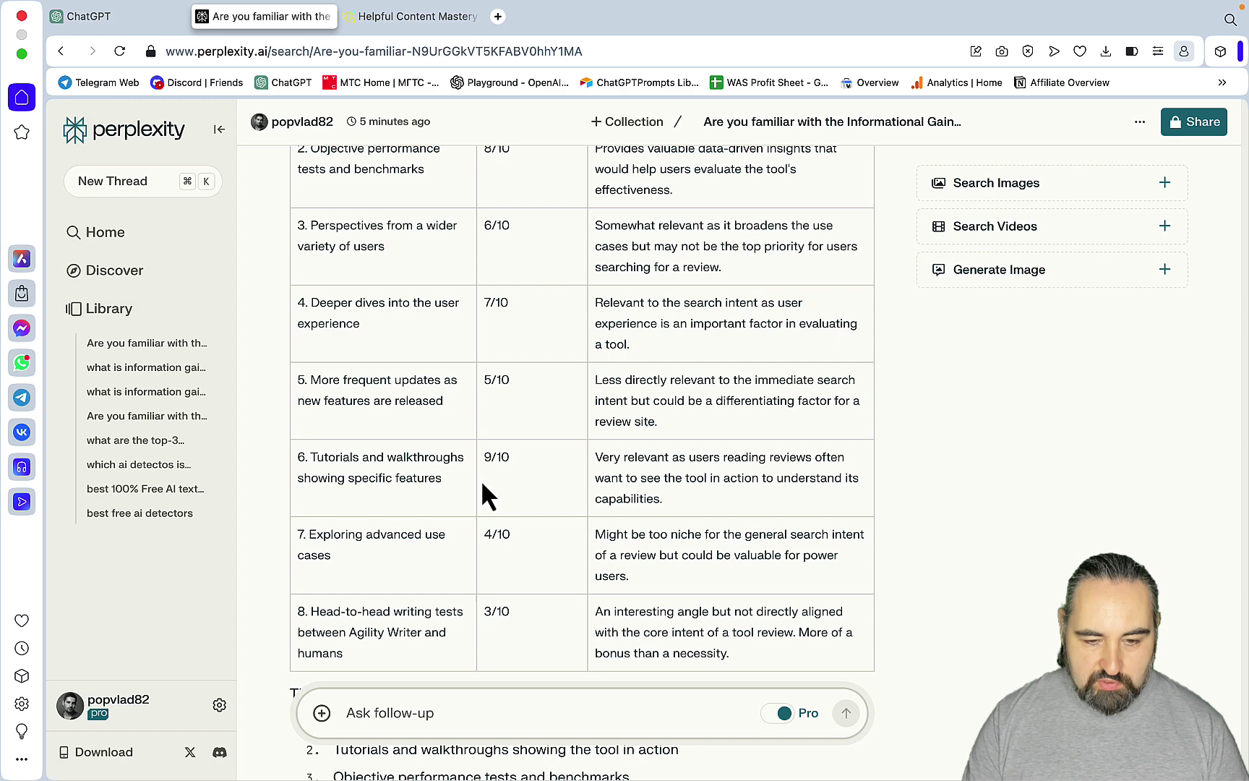
pyautogui.scroll(3, 553, 483)
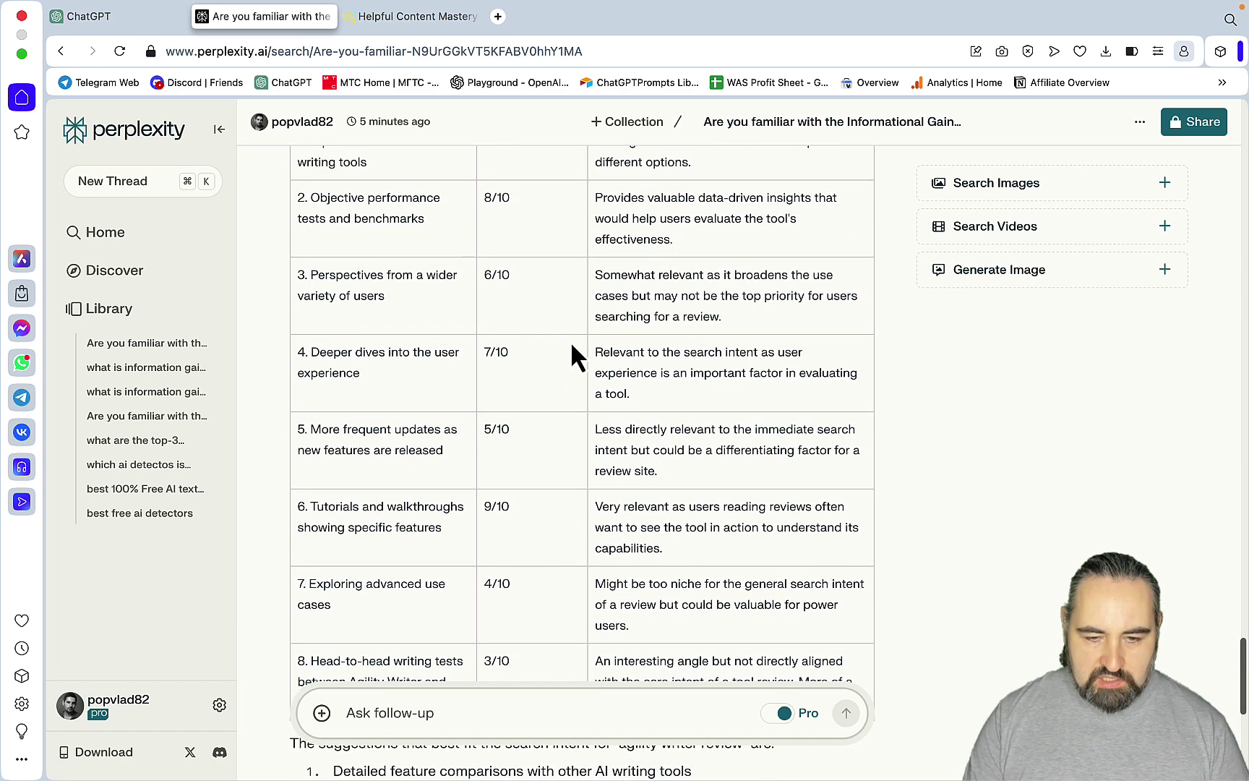
pyautogui.scroll(2, 547, 347)
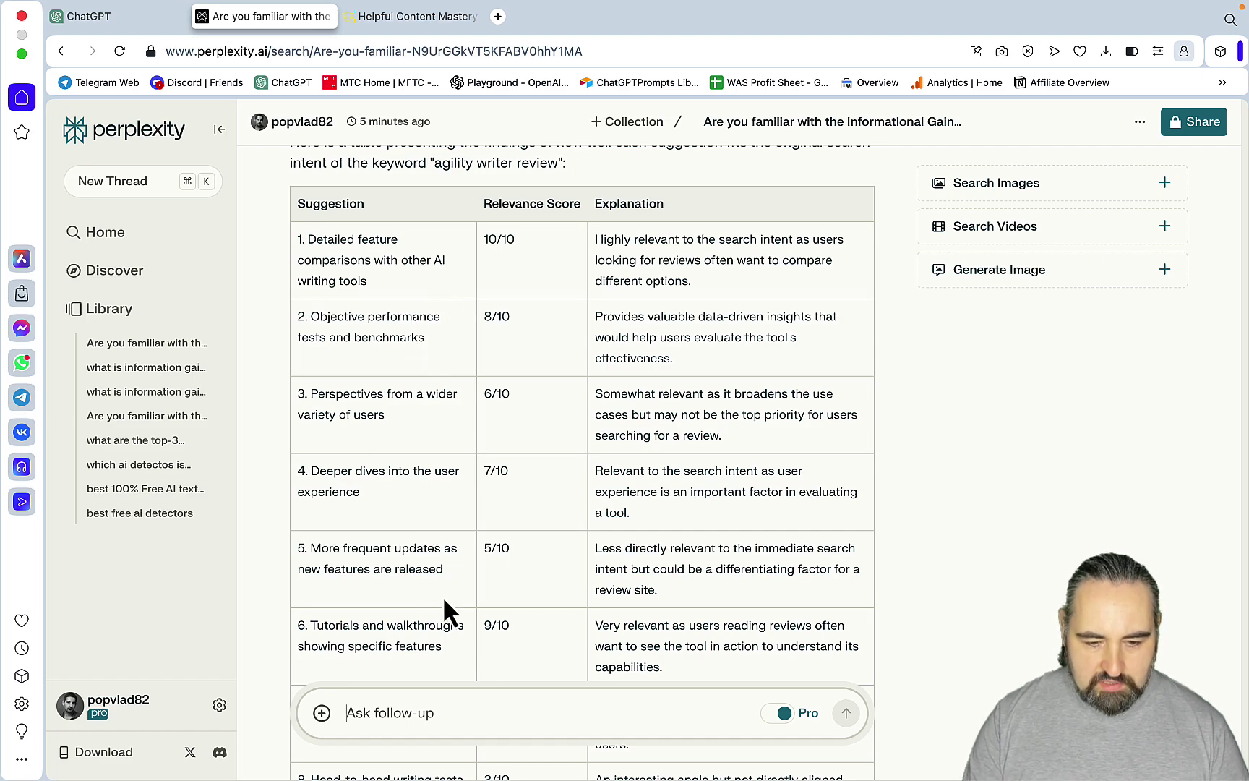
pyautogui.scroll(-1, 472, 564)
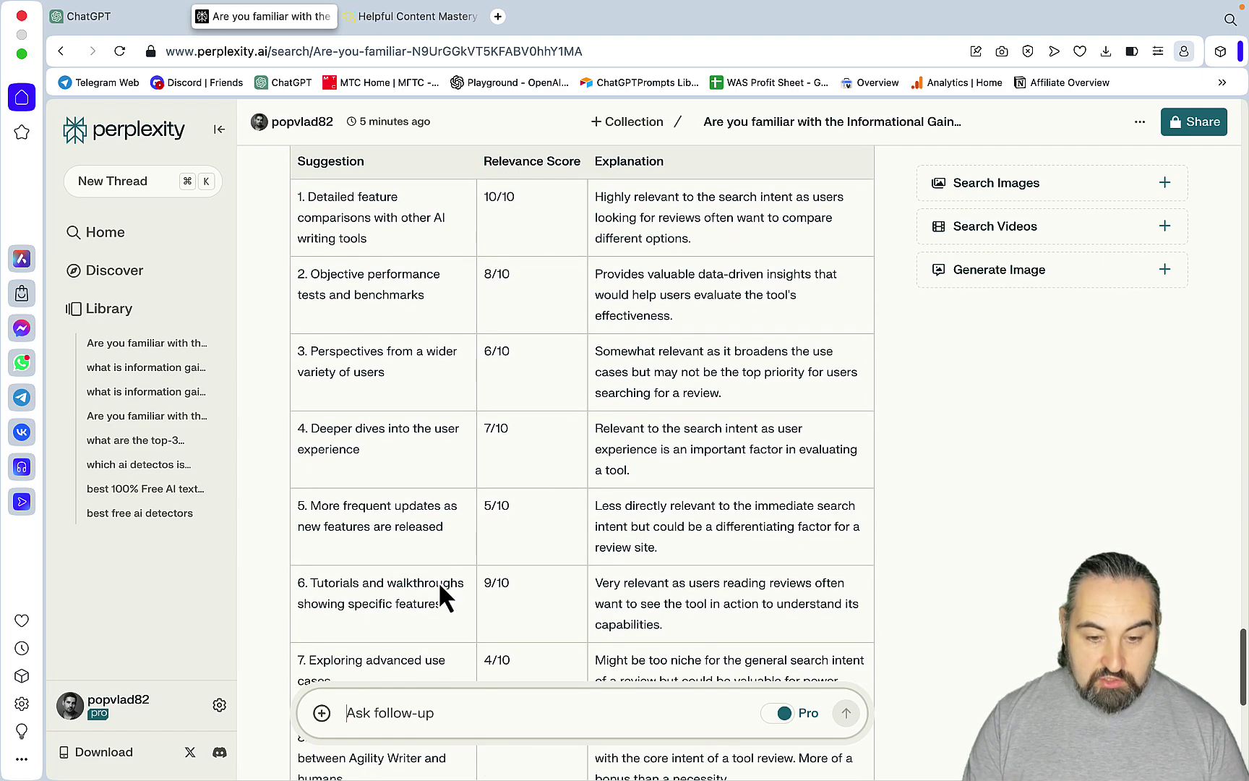
pyautogui.scroll(-5, 480, 609)
pyautogui.scroll(15, 547, 440)
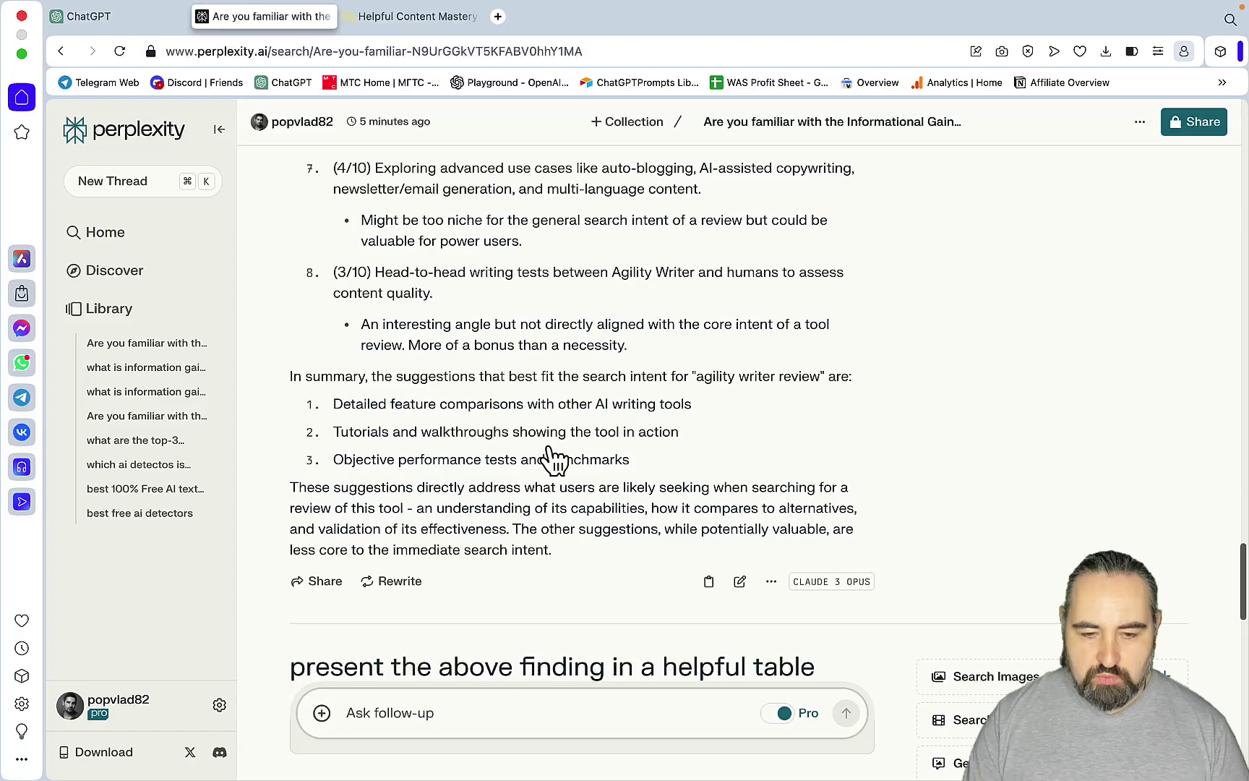
pyautogui.scroll(20, 553, 456)
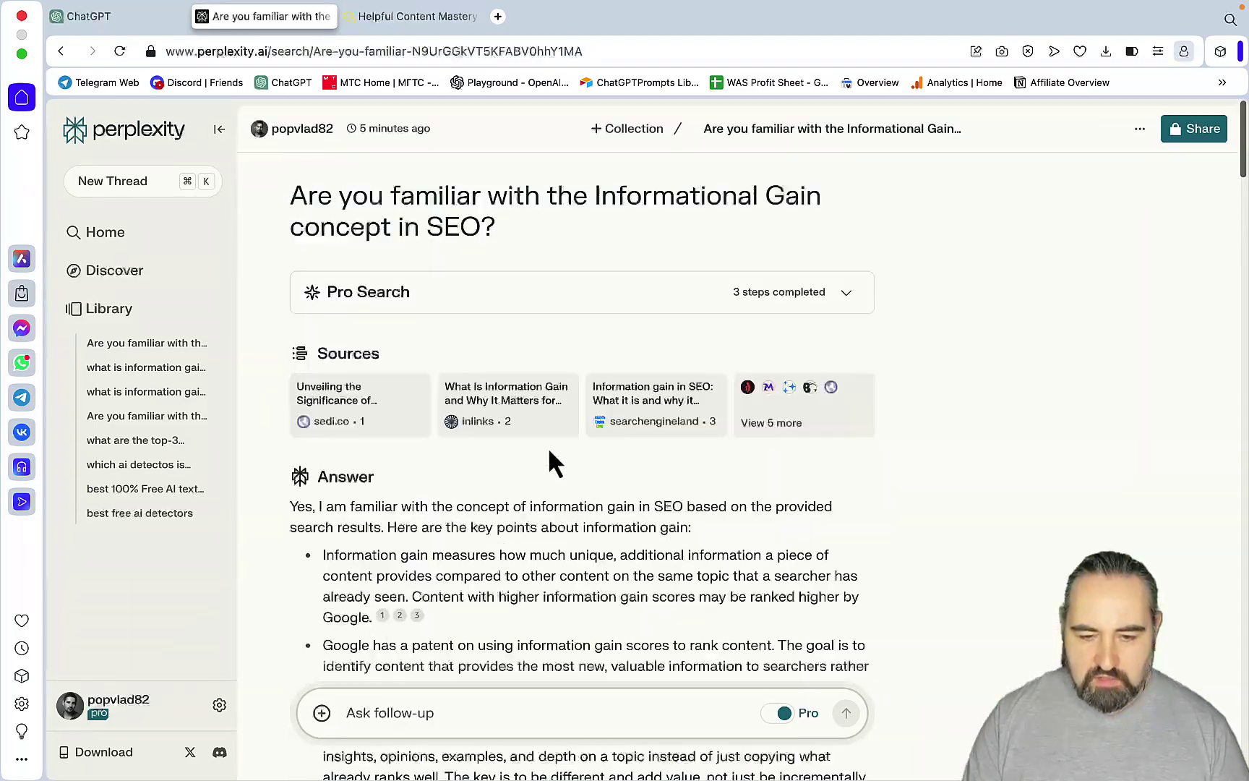
pyautogui.scroll(-10, 549, 457)
pyautogui.scroll(-15, 549, 452)
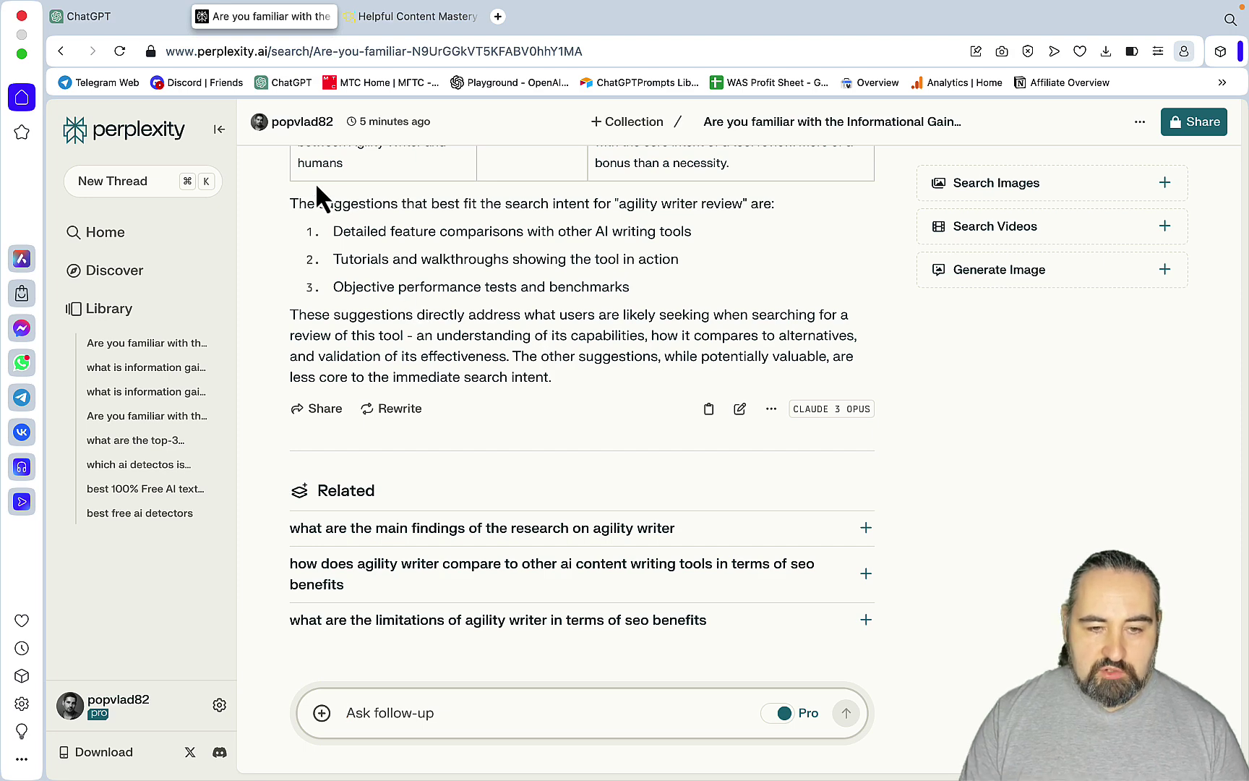
# Read the Helpful Content Mastery course page down past the special bonuses to the footer
pyautogui.click(429, 20)
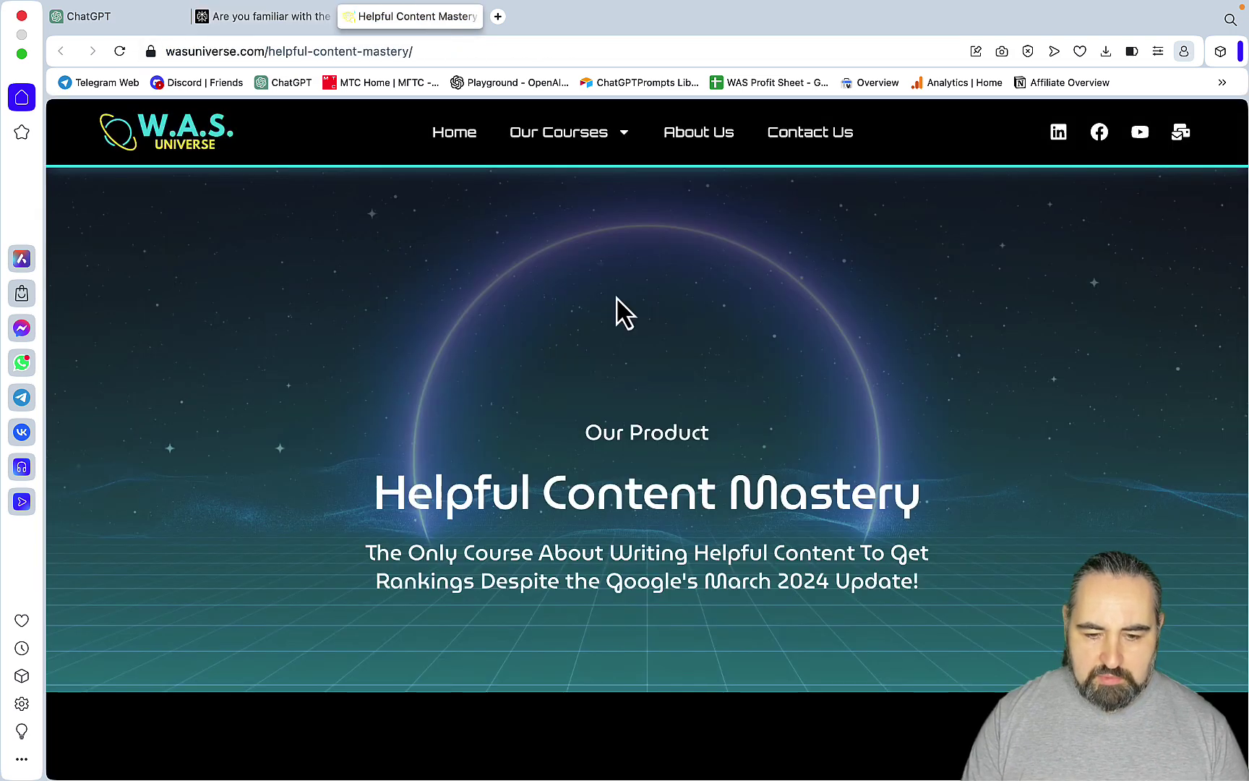
pyautogui.scroll(-8, 619, 313)
pyautogui.scroll(-10, 616, 297)
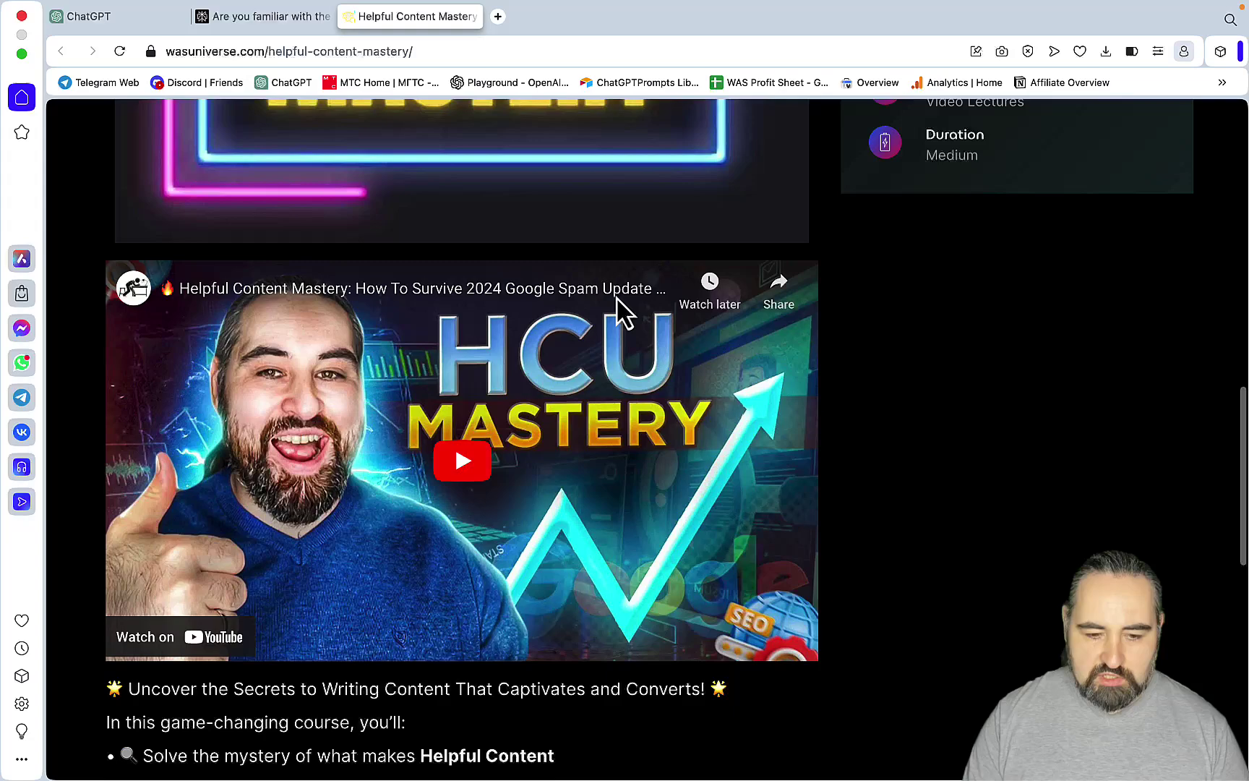
pyautogui.scroll(-6, 616, 296)
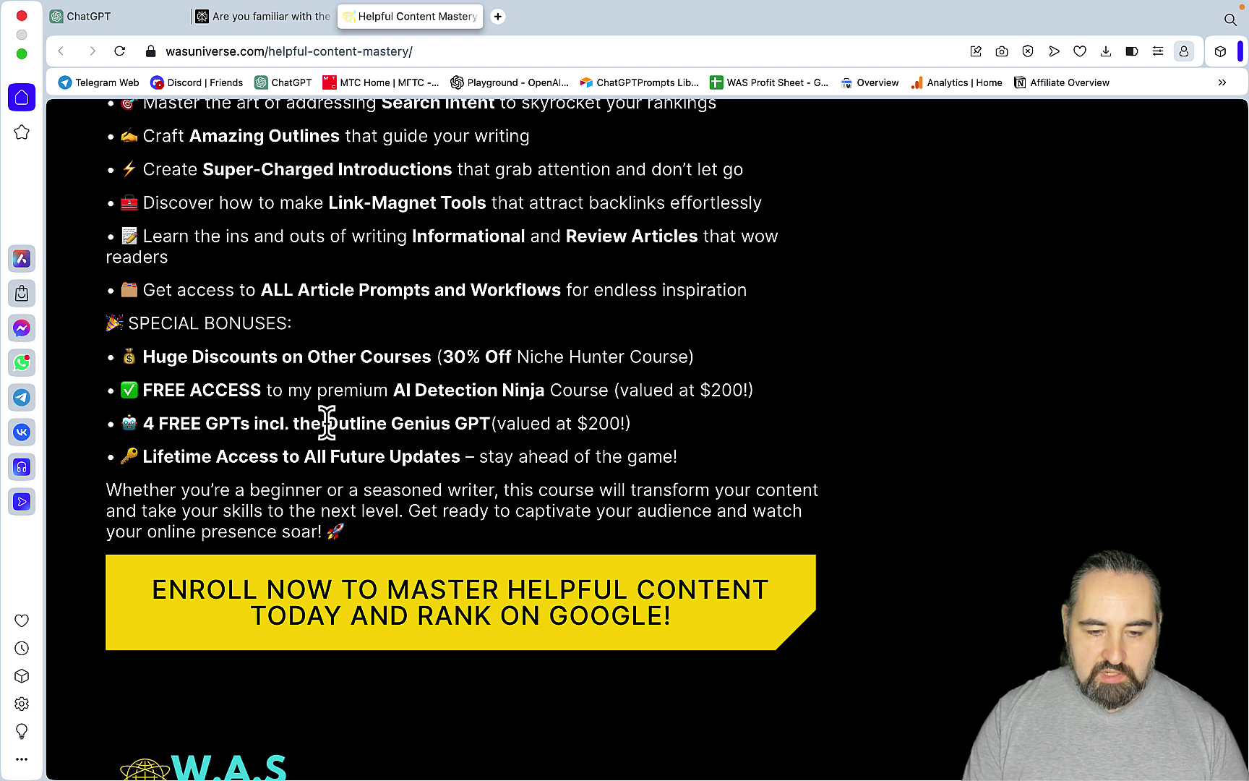
pyautogui.scroll(-3, 535, 448)
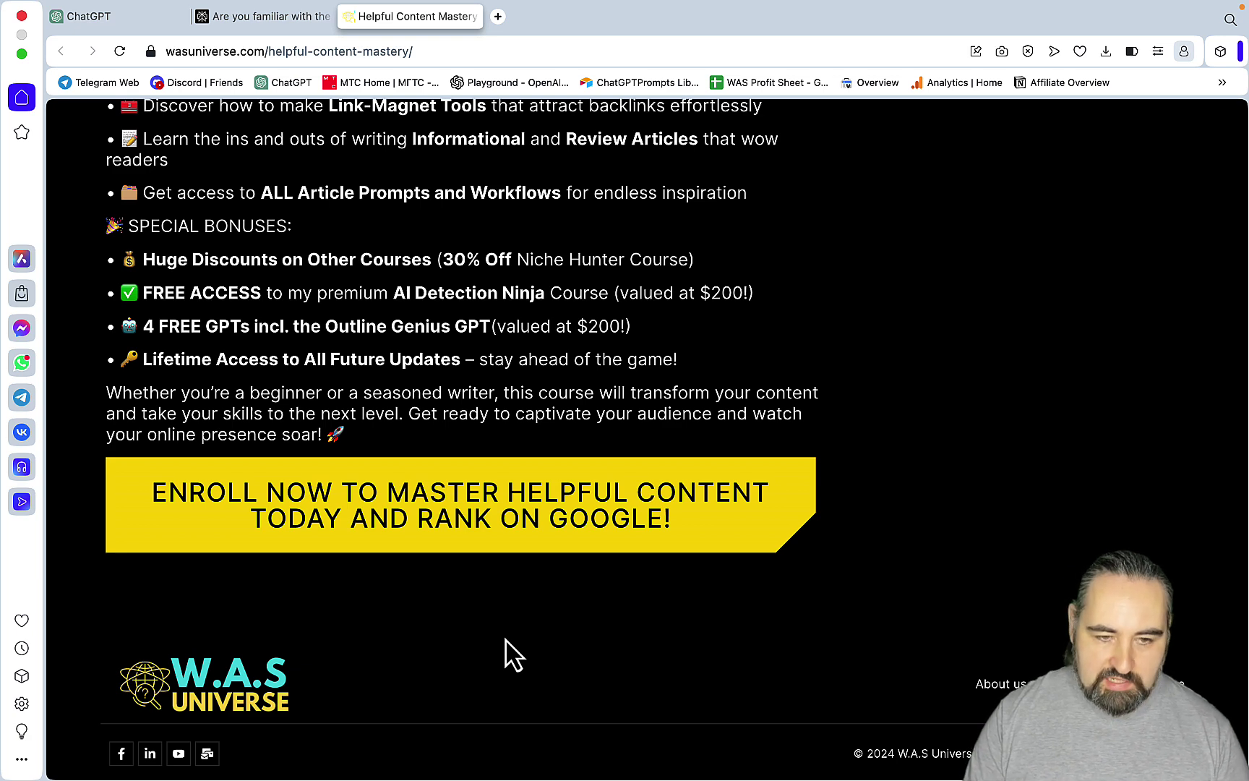
# Give the Information Gain GPT the keyword 'agility writer review' and review its six-row scored table
pyautogui.click(128, 22)
pyautogui.click(167, 119)
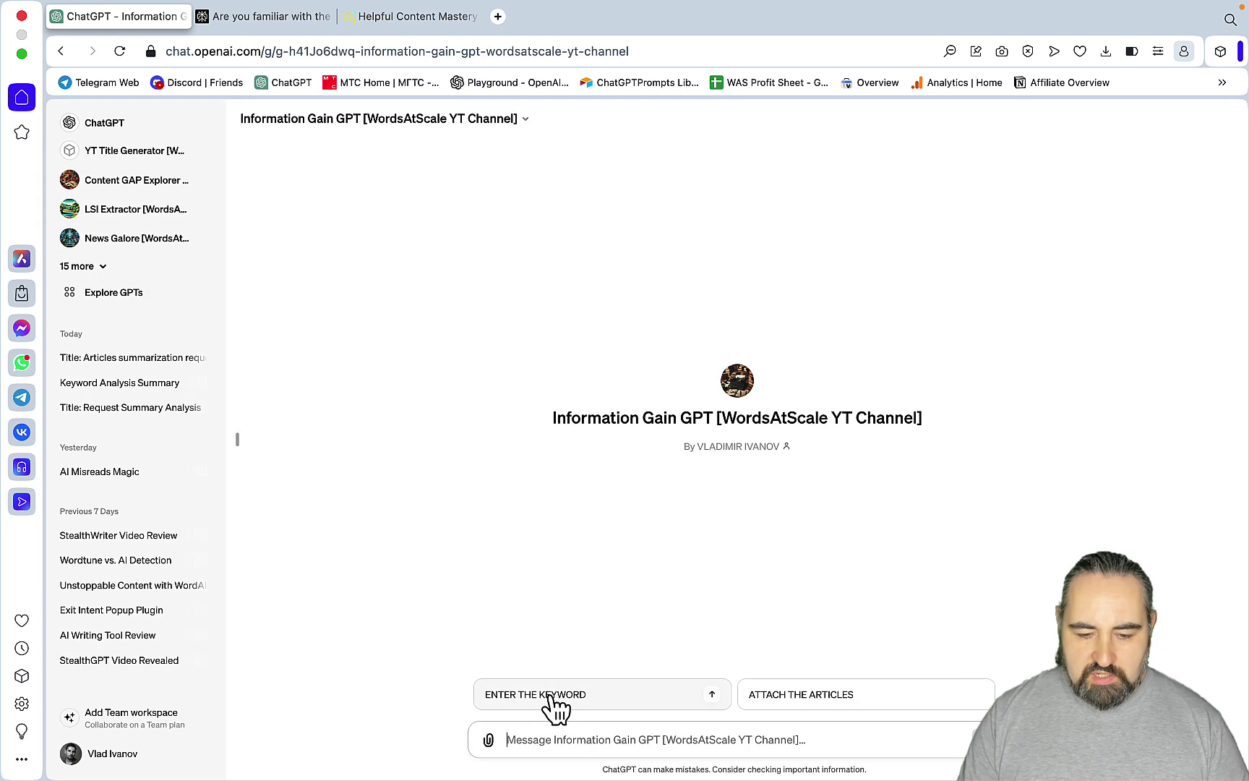
pyautogui.click(555, 697)
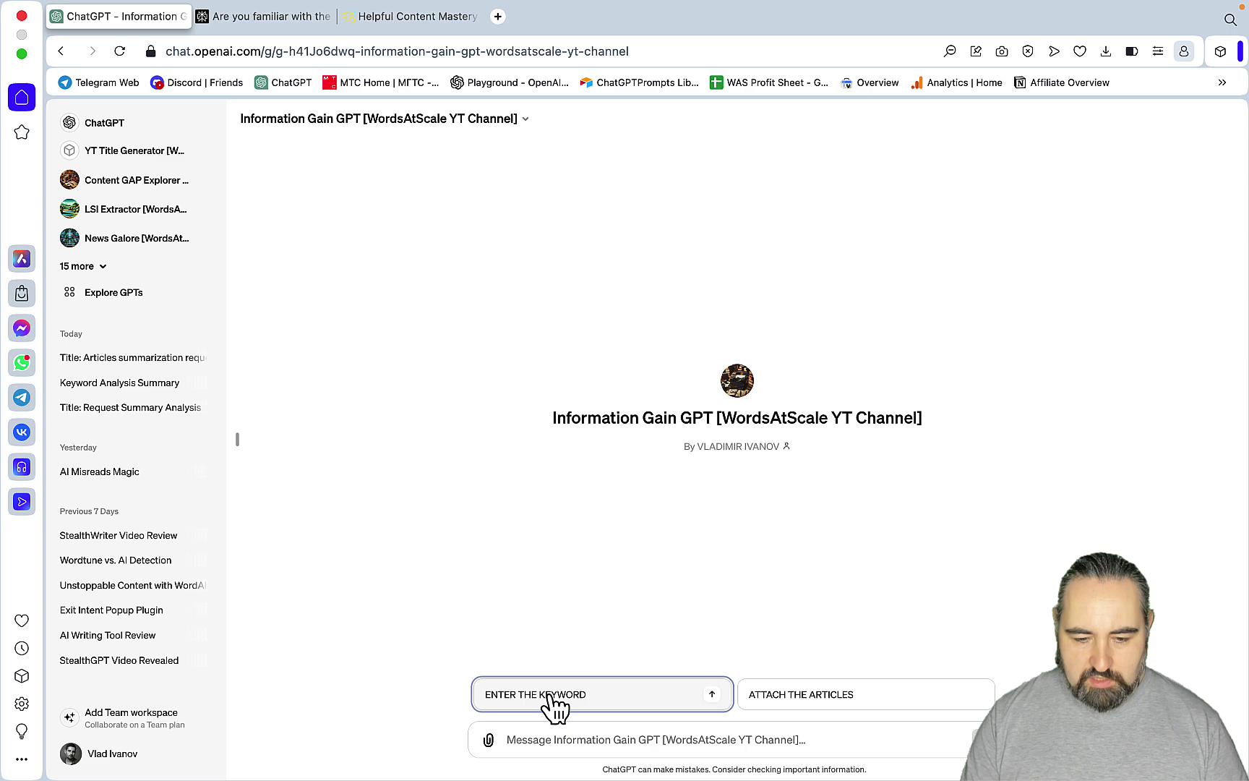
pyautogui.write('agility')
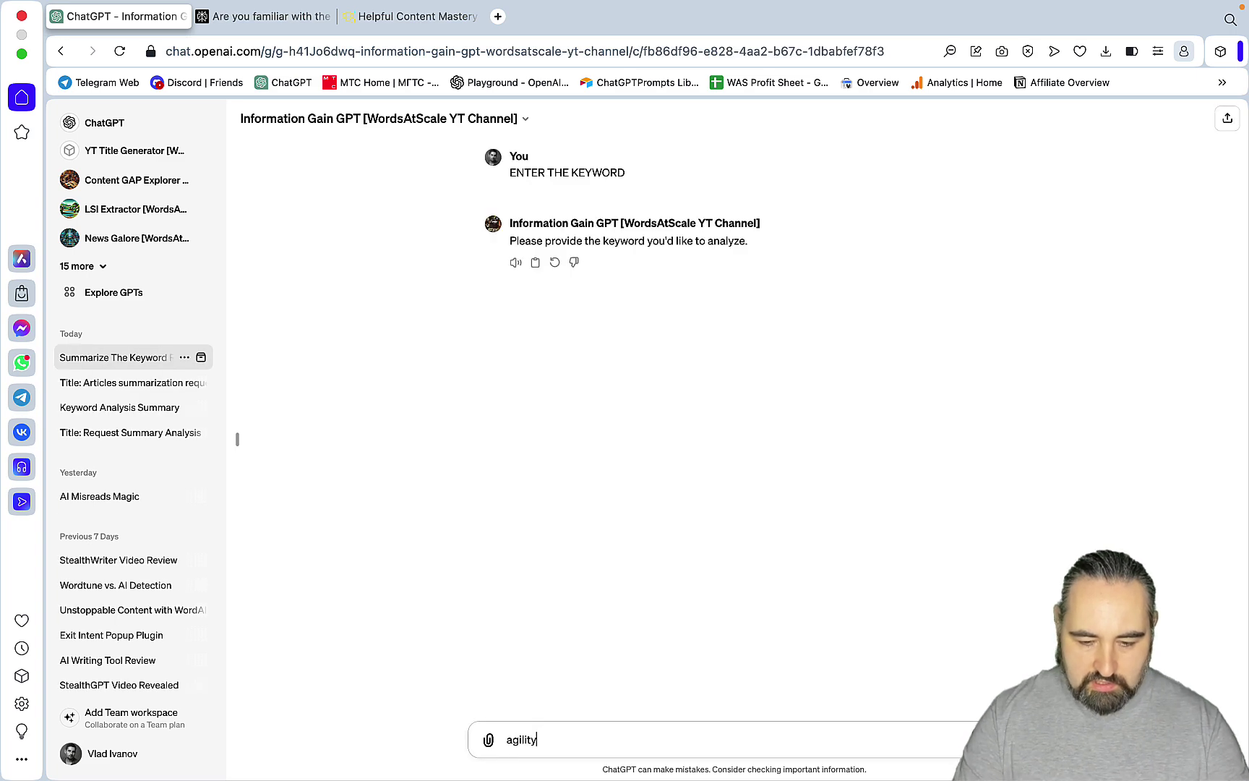
pyautogui.write(' writer review')
pyautogui.press('Return')
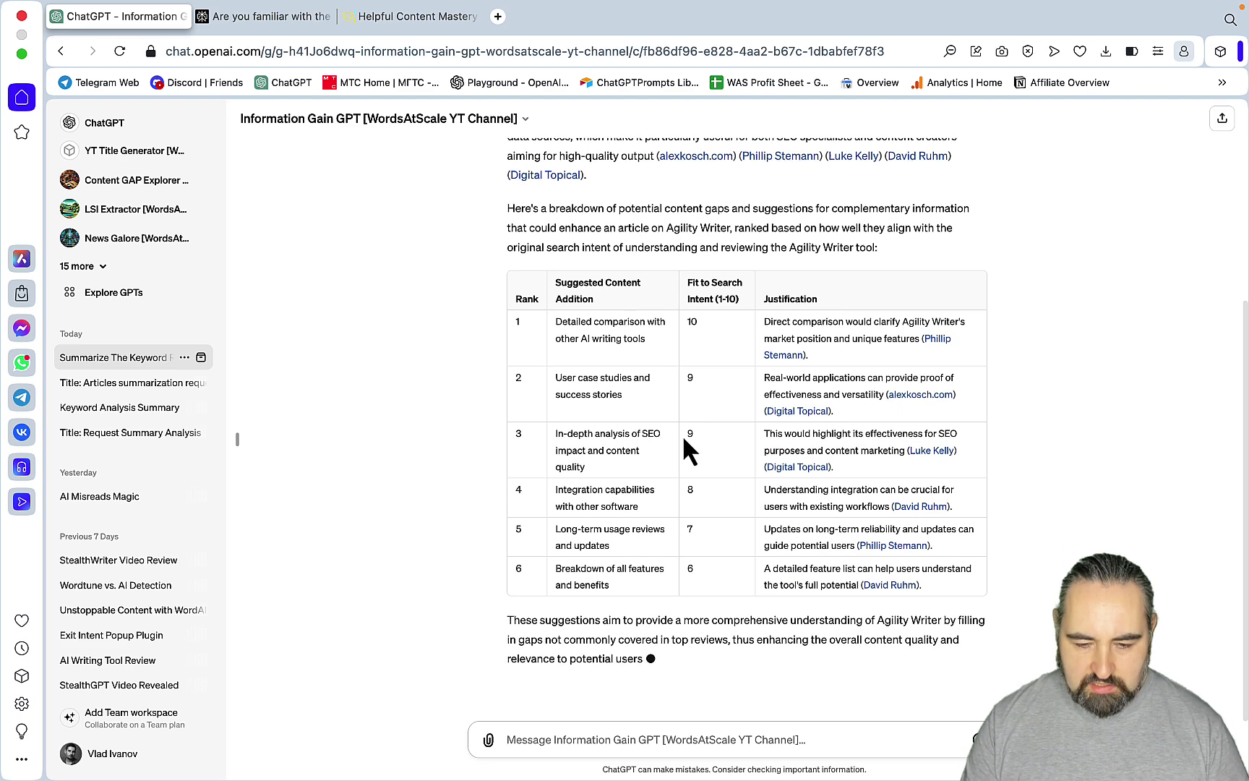
pyautogui.scroll(5, 686, 470)
pyautogui.scroll(-1, 698, 514)
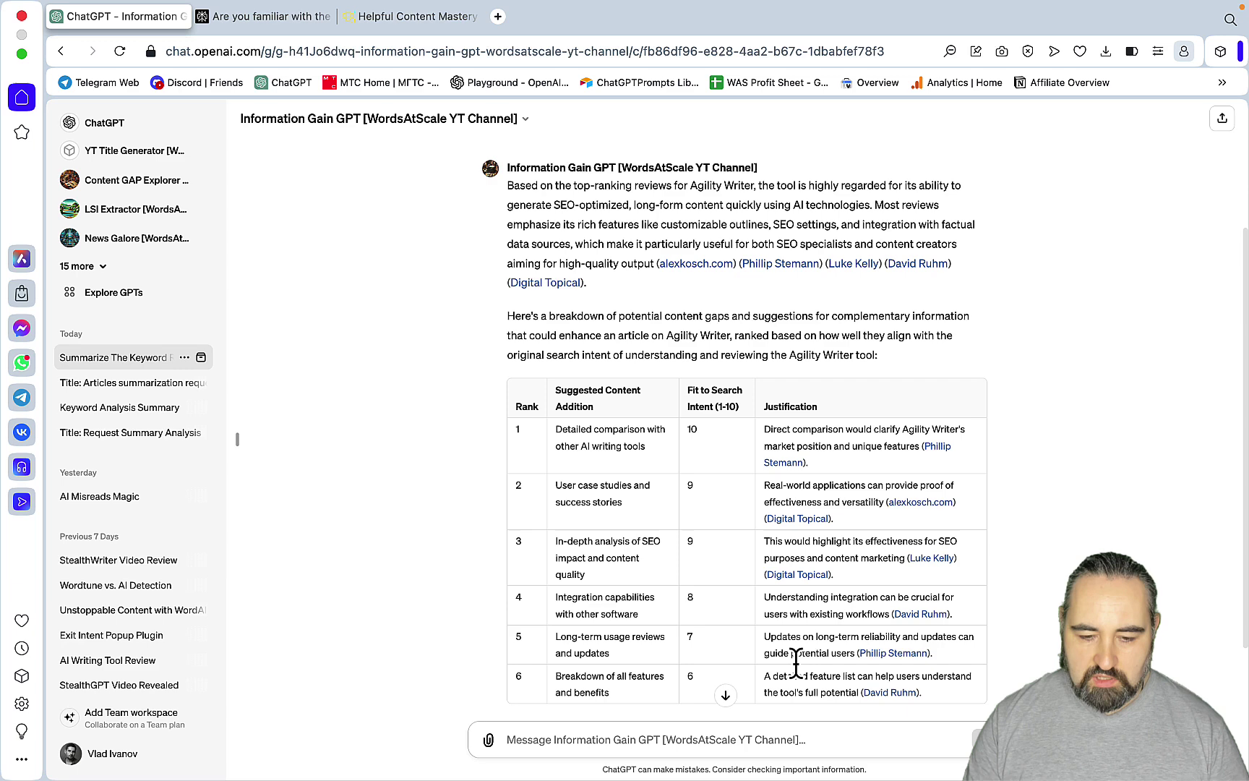
pyautogui.scroll(-2, 889, 567)
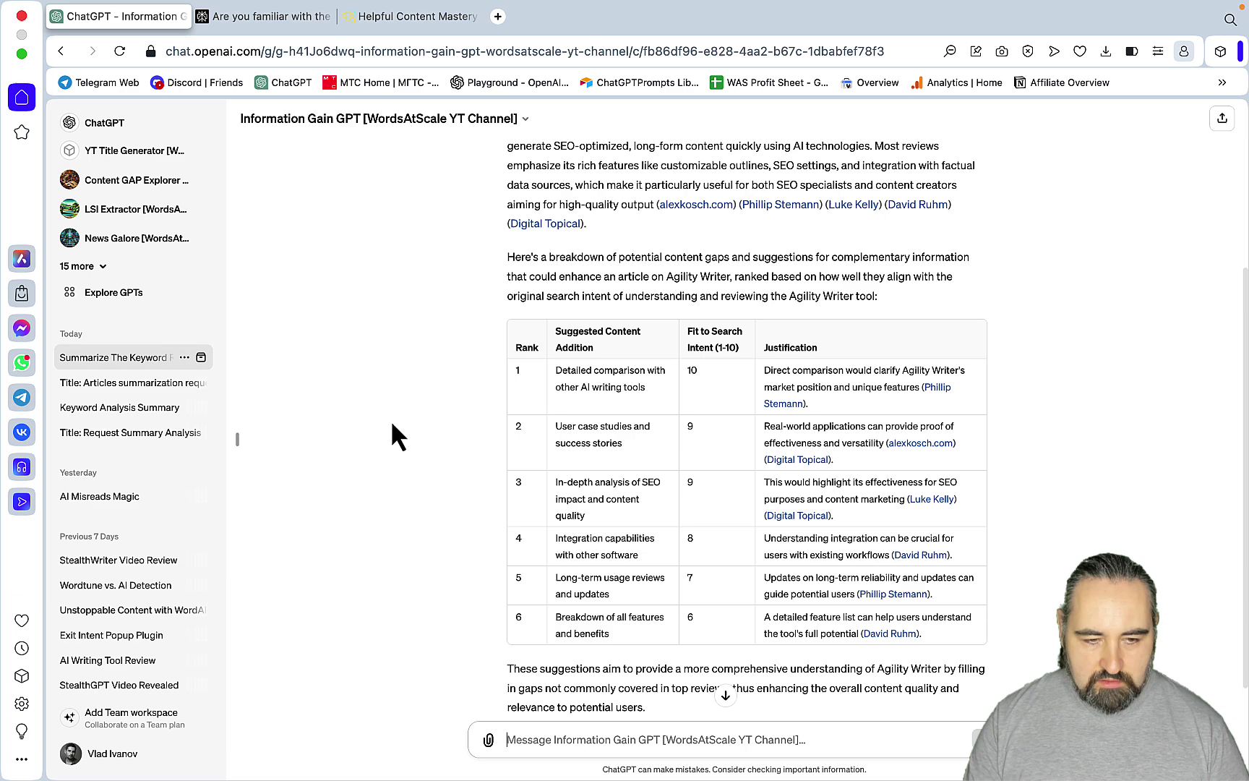
# In a fresh GPT chat, attach the three Agility Writer review .docx files from Desktop for analysis
pyautogui.press('super+shift+o')
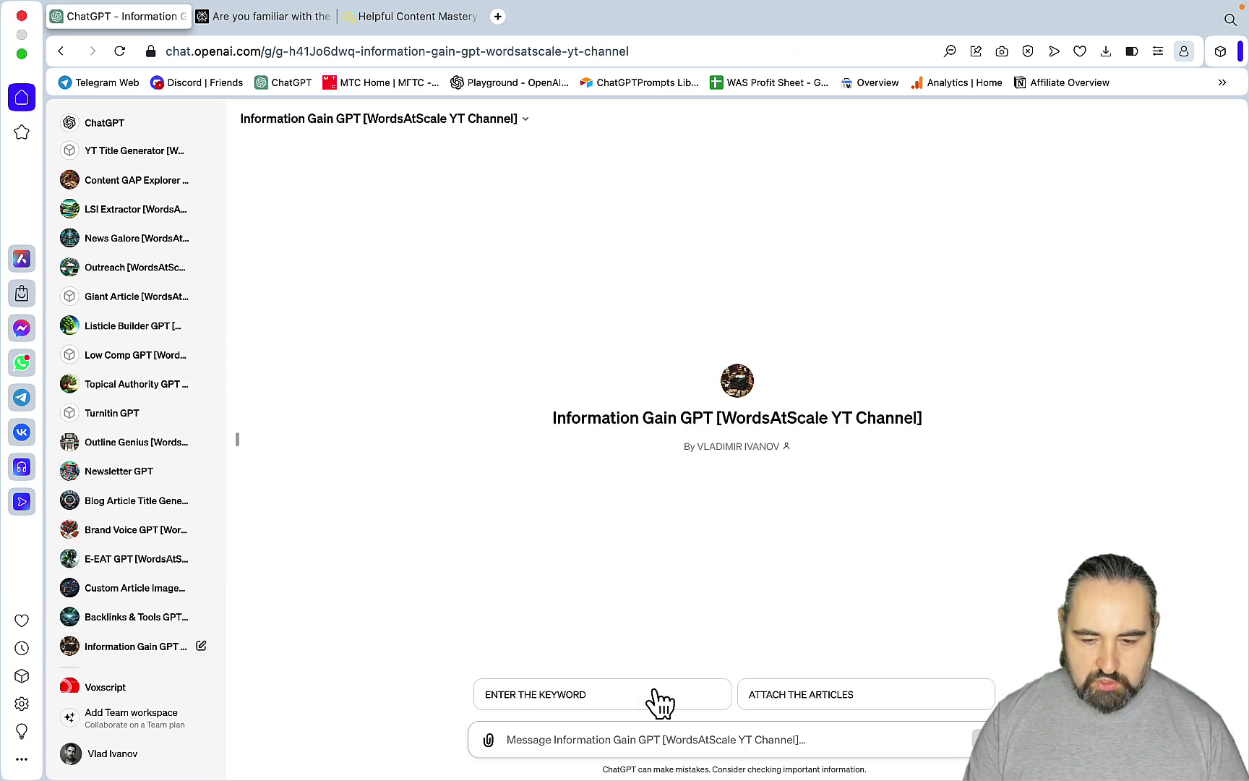
pyautogui.click(650, 125)
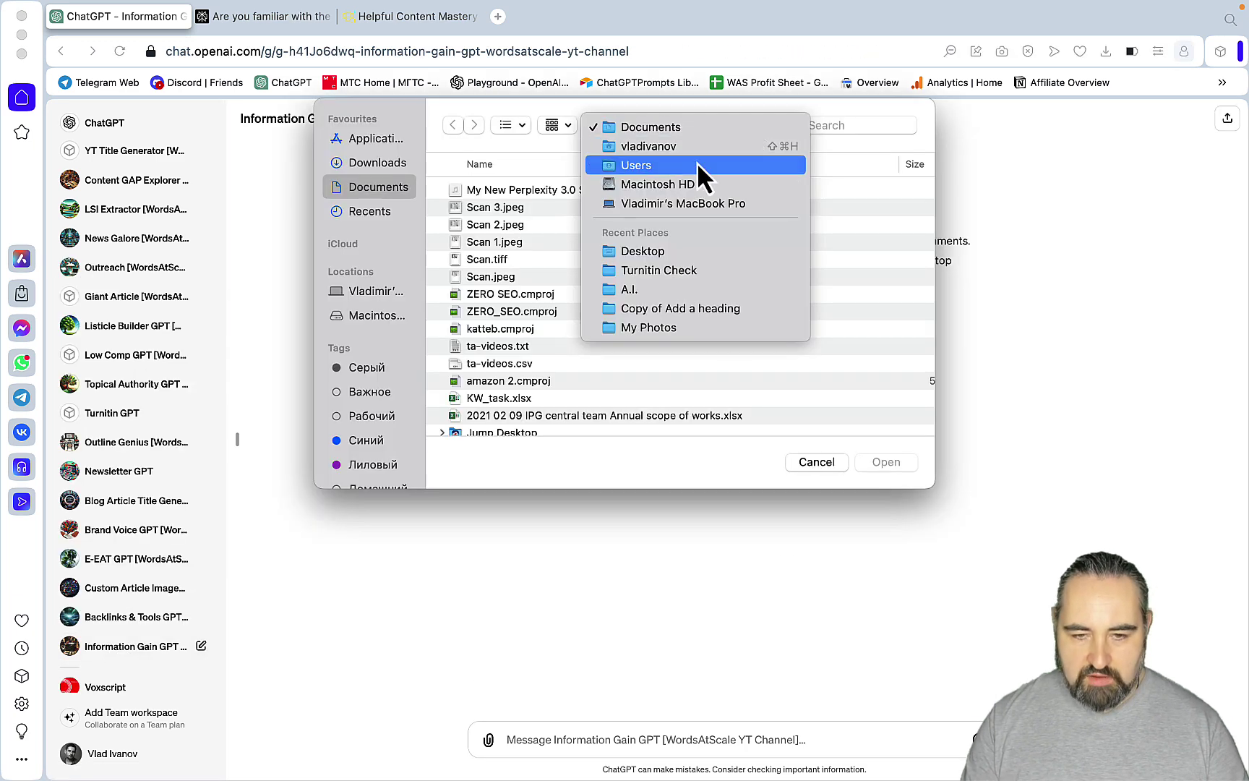
pyautogui.click(644, 253)
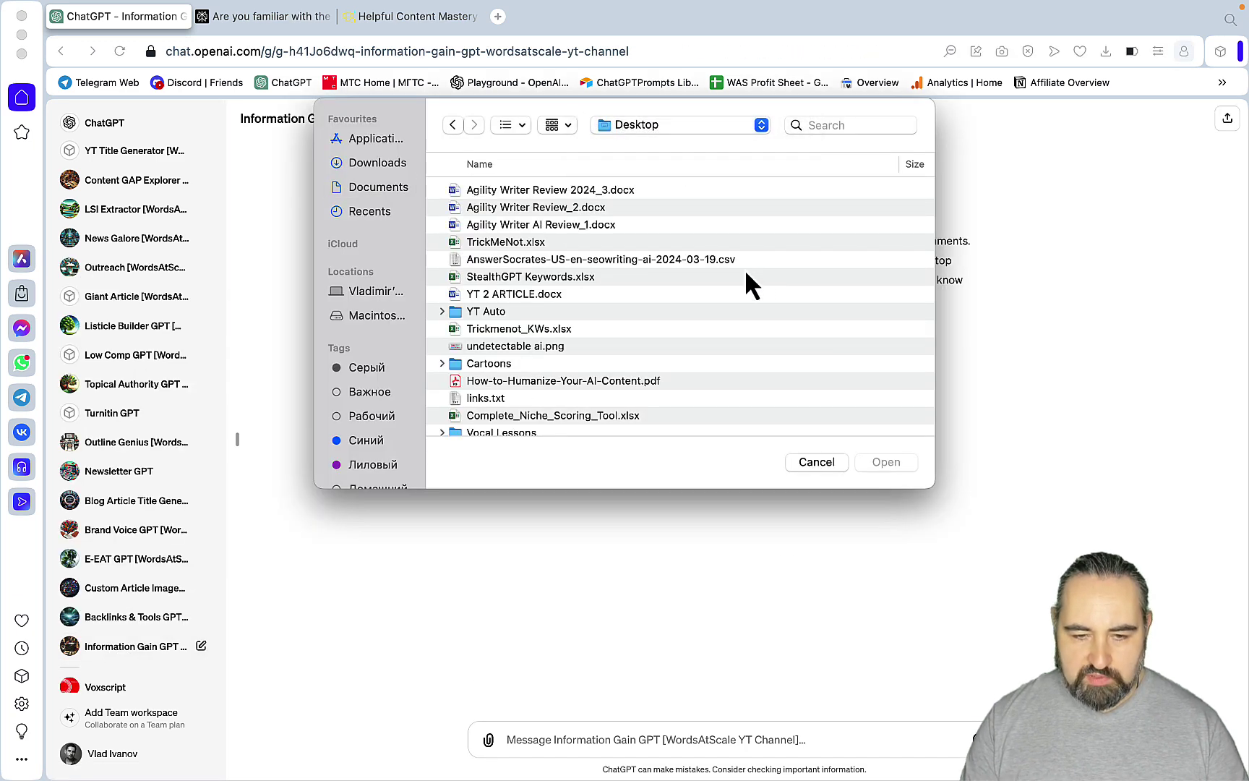
pyautogui.click(527, 191)
pyautogui.keyDown('shift'); pyautogui.click(520, 230); pyautogui.keyUp('shift')
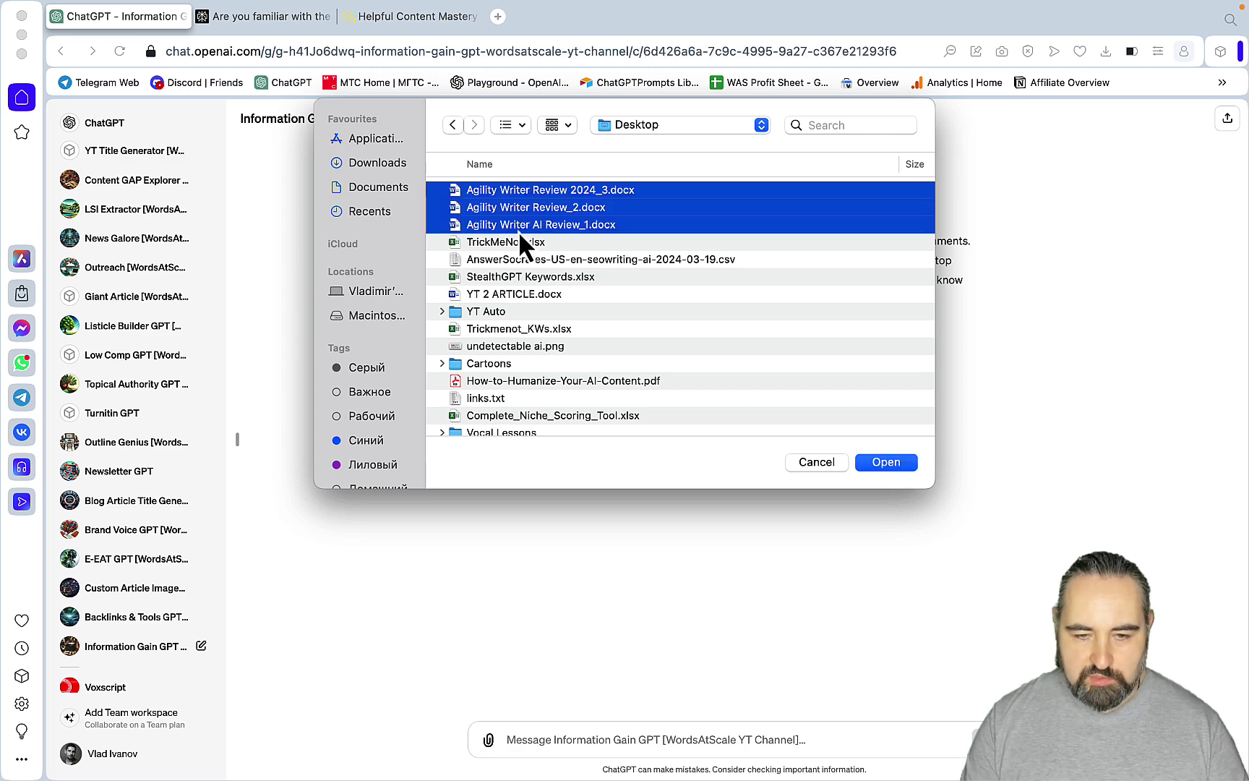
pyautogui.click(886, 462)
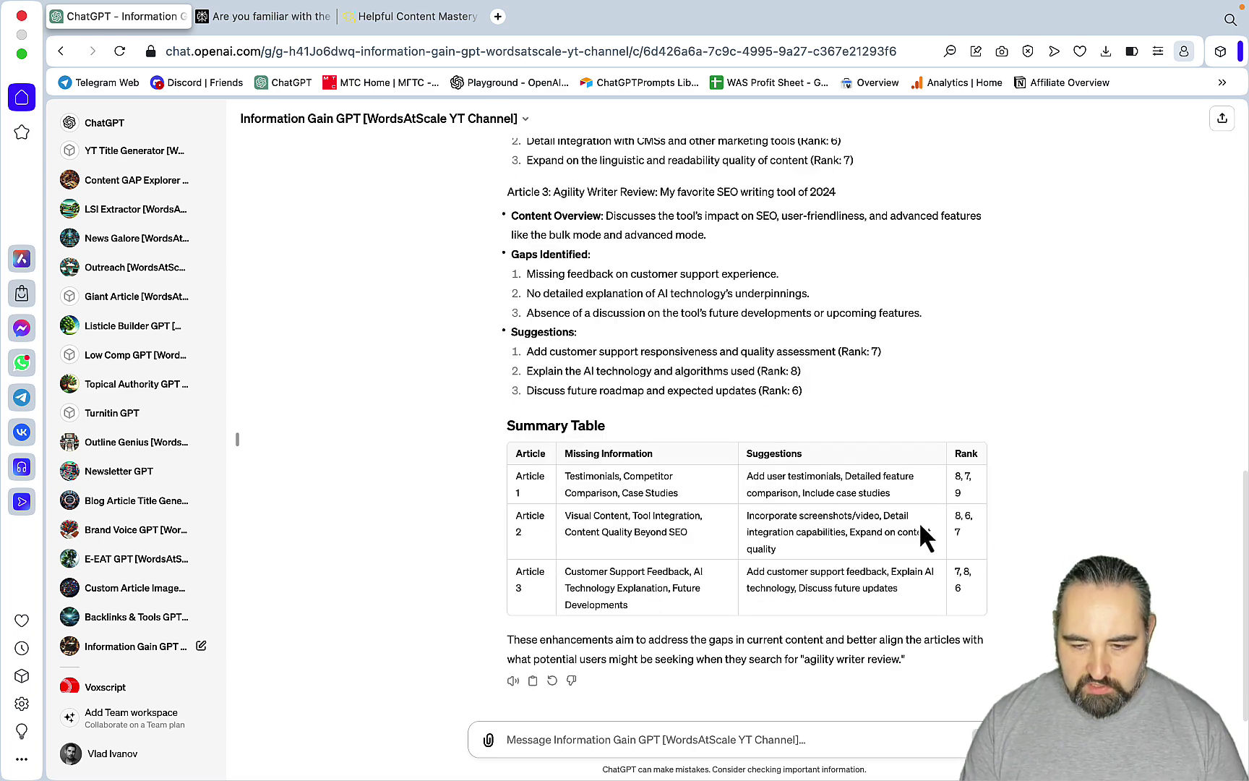
pyautogui.scroll(5, 805, 409)
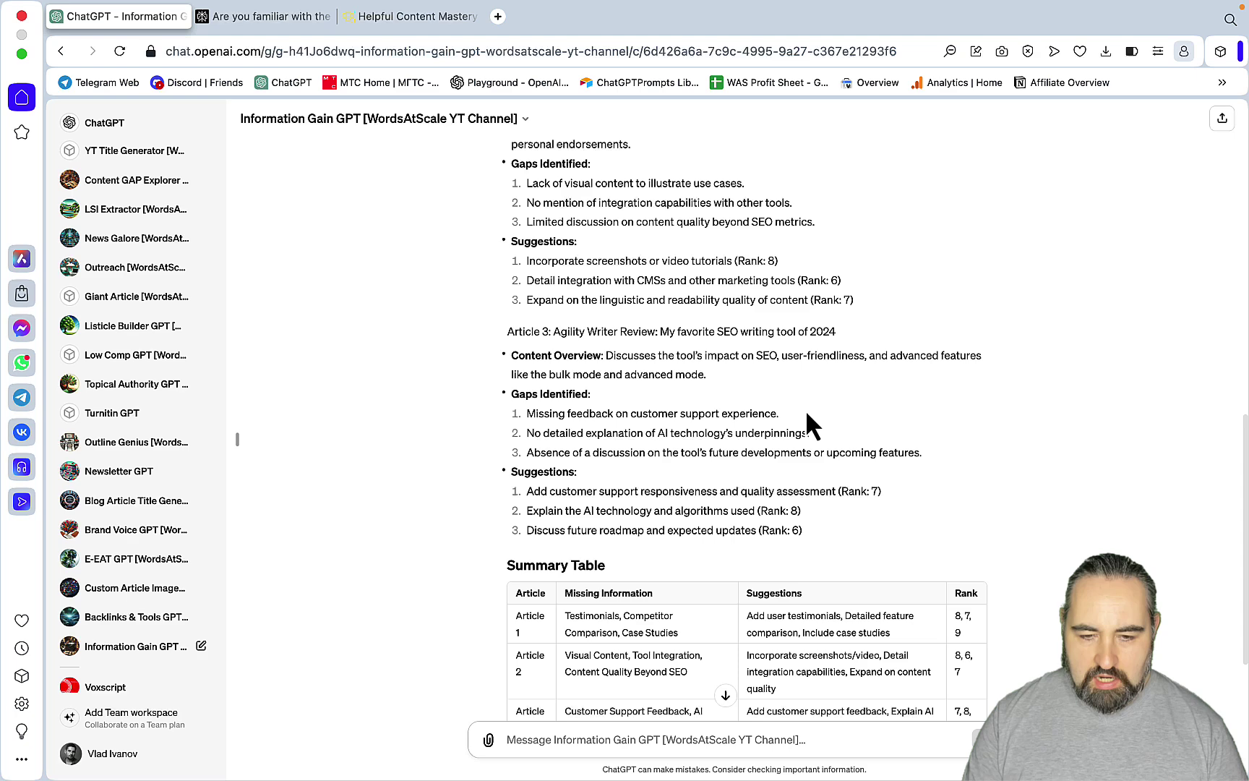
pyautogui.scroll(5, 805, 407)
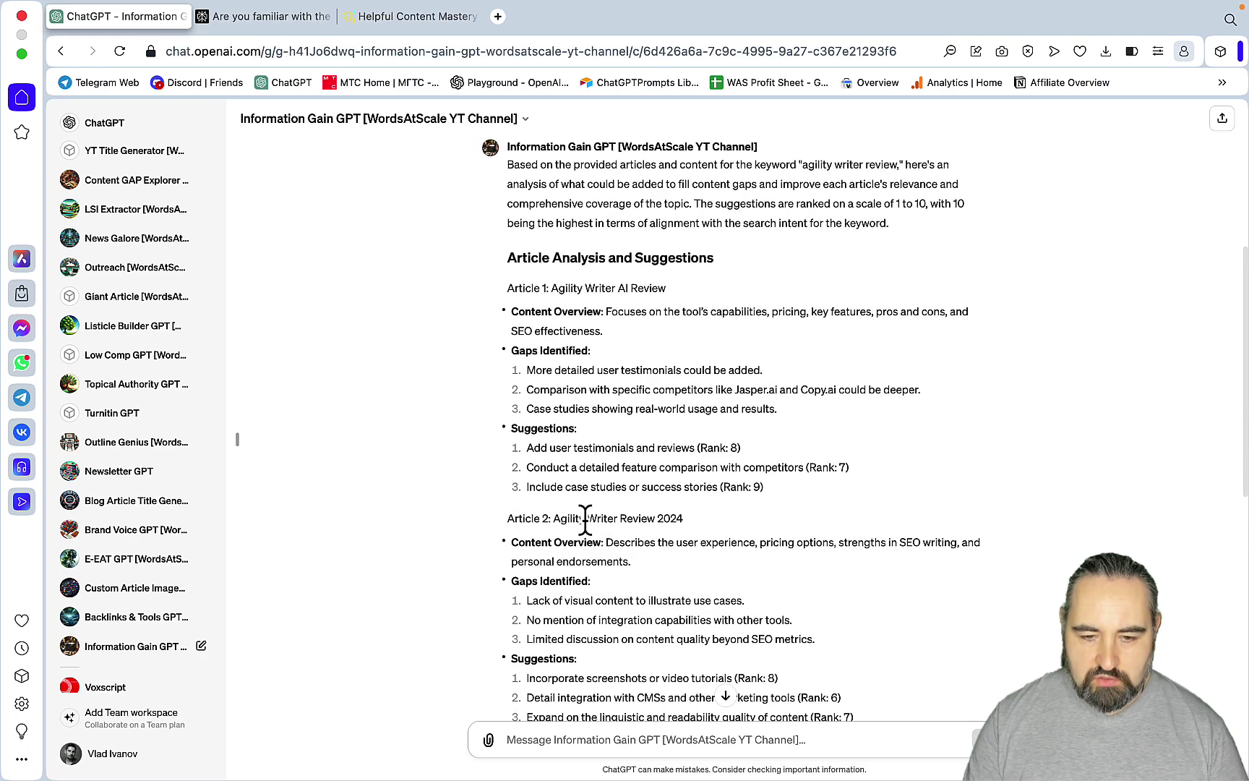
pyautogui.scroll(-2, 801, 488)
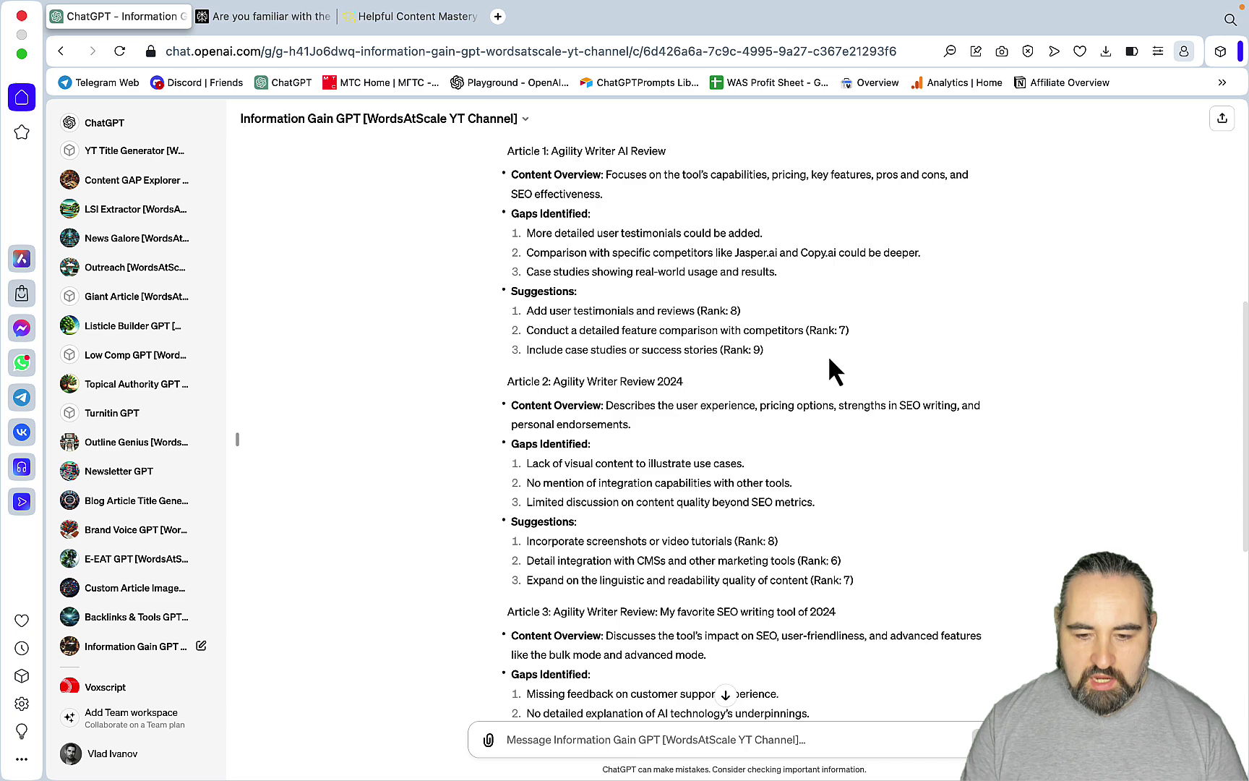
pyautogui.scroll(-6, 829, 359)
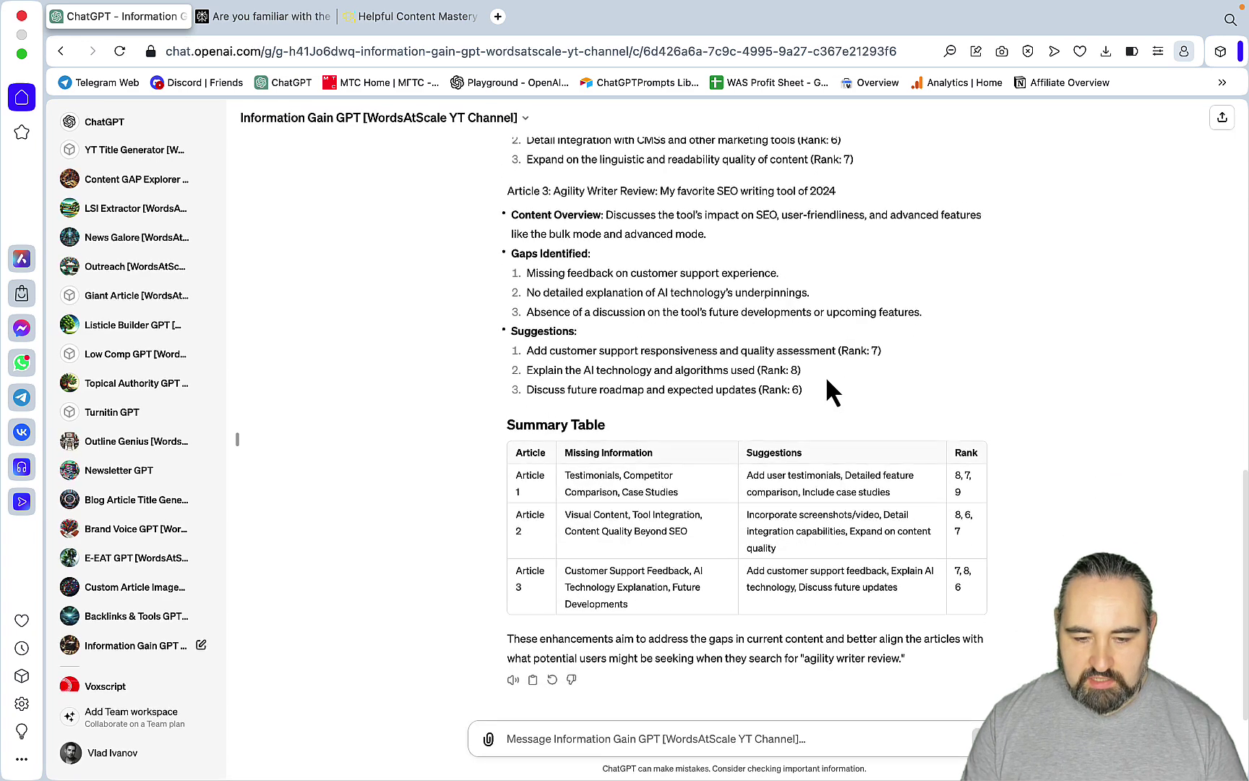